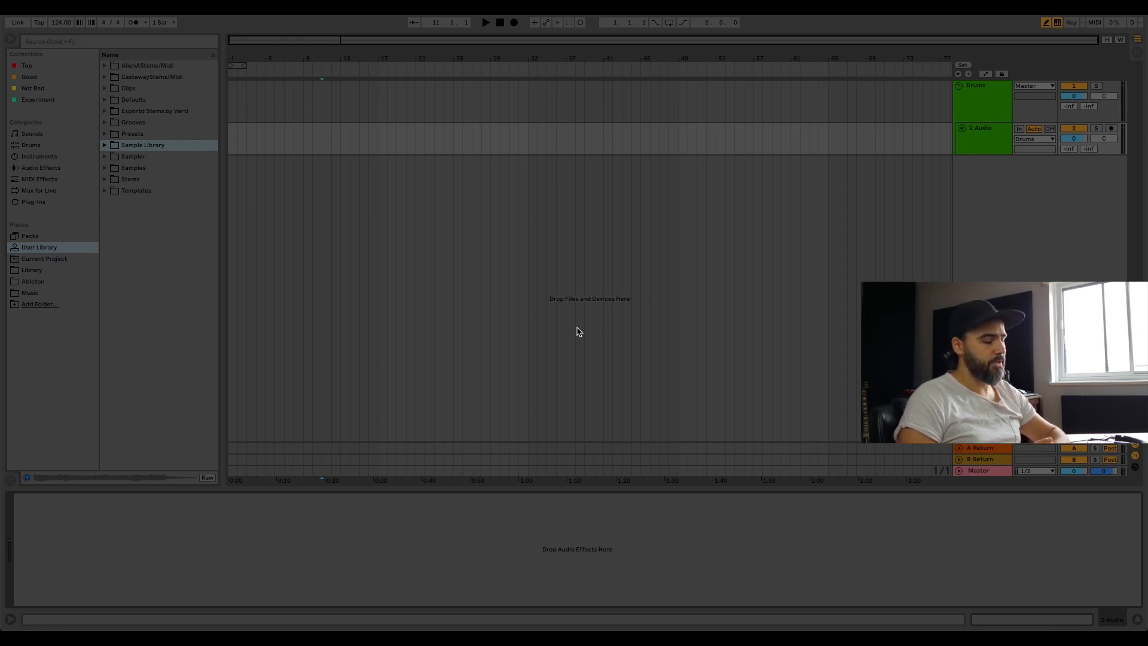
# Open the preferences, review the audio device, sample rate and buffer size settings, and close the window.
pyautogui.click(577, 329)
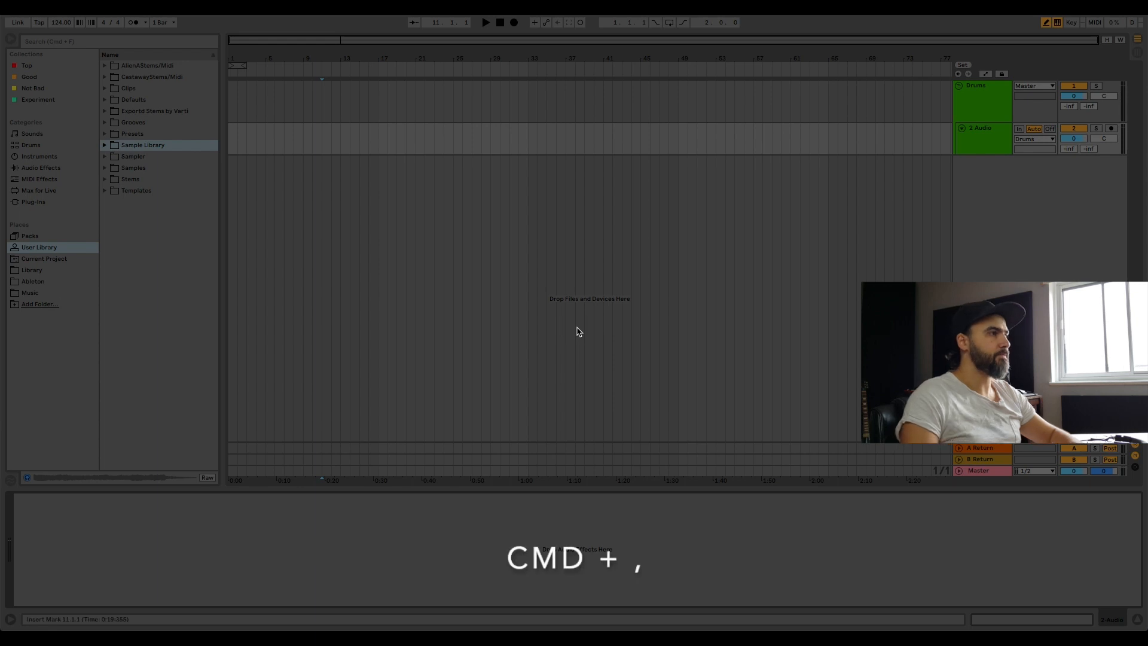
pyautogui.press('super+comma')
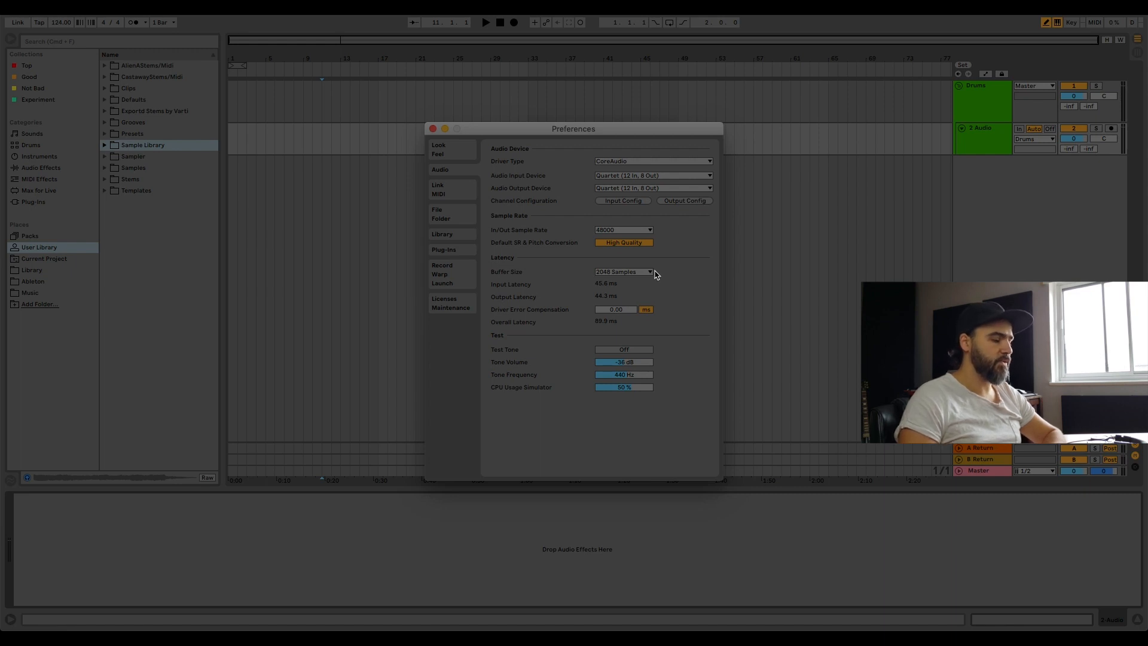
pyautogui.moveTo(516, 129); pyautogui.dragTo(517, 128)
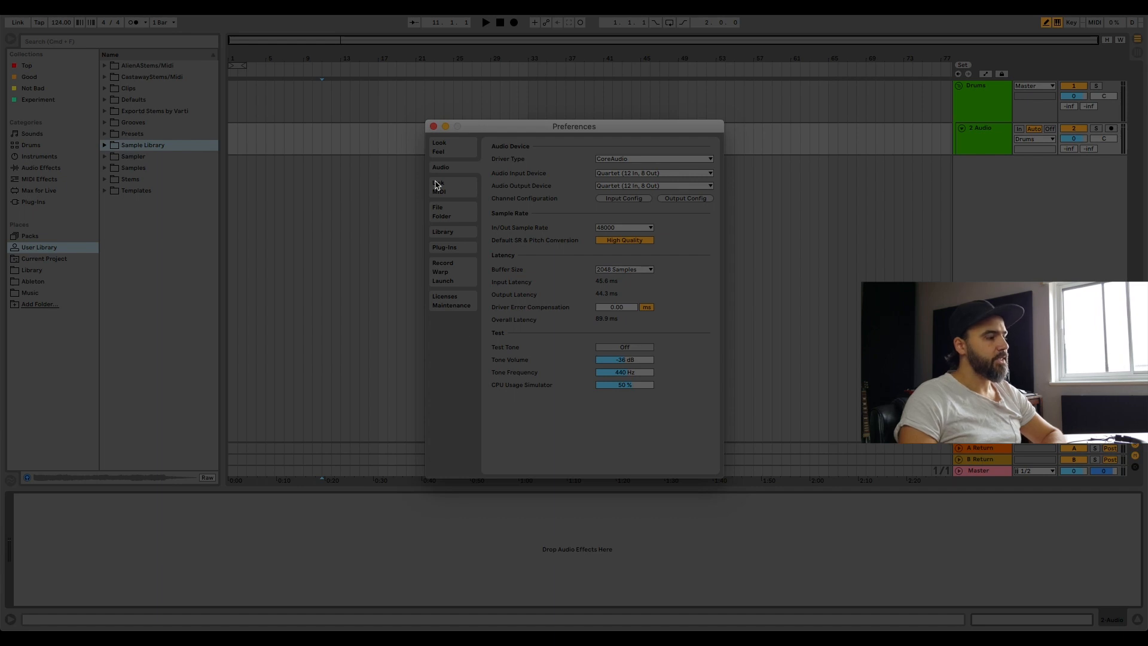
pyautogui.click(433, 126)
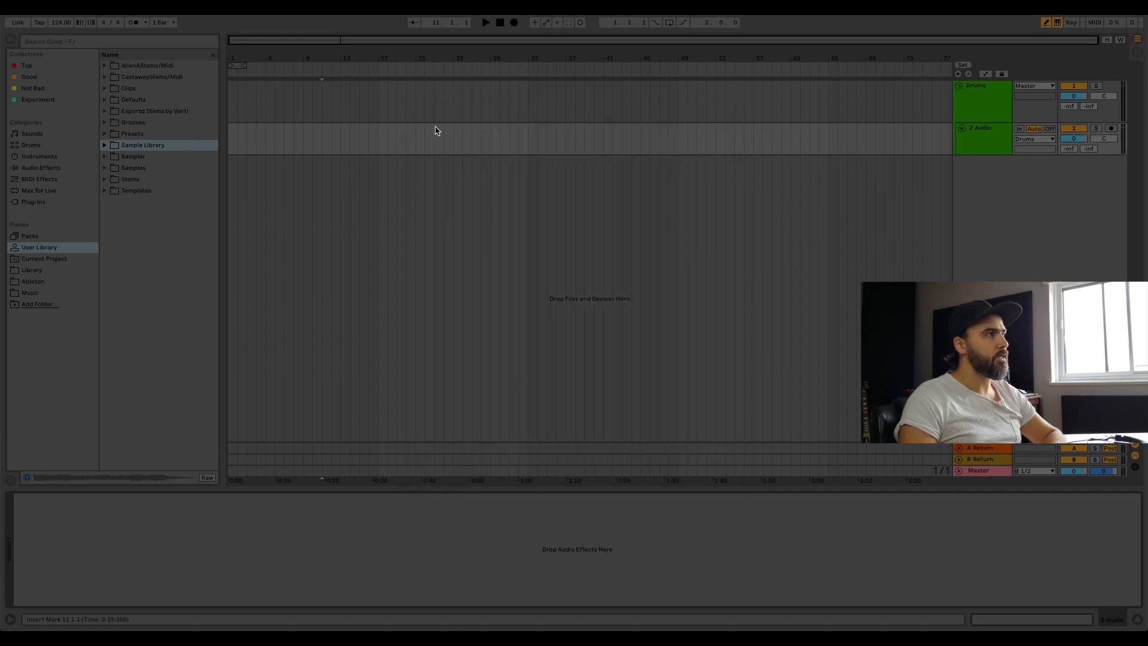
# Insert a new MIDI track directly below the 2 Audio track.
pyautogui.rightClick(253, 134)
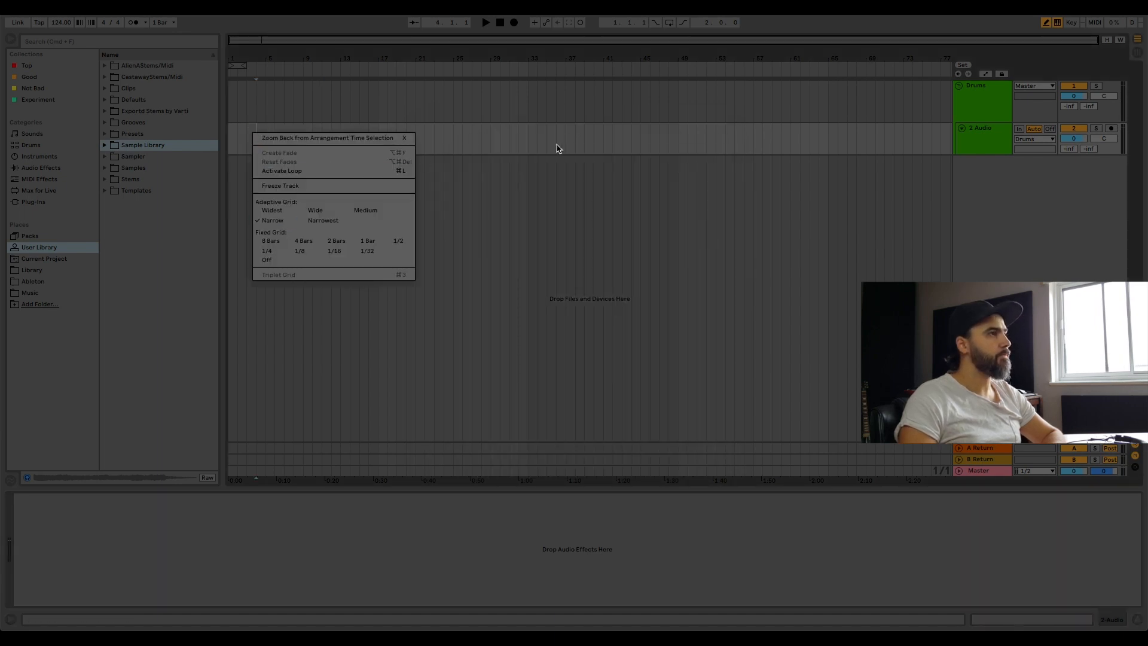
pyautogui.click(987, 149)
pyautogui.rightClick(987, 148)
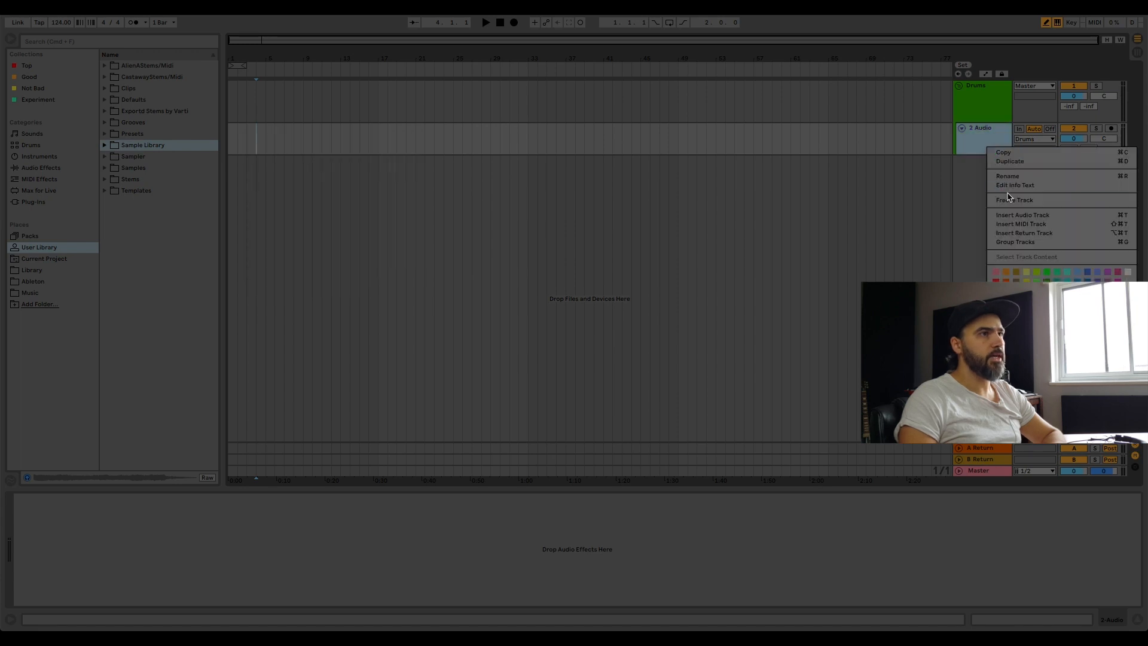
pyautogui.click(1020, 224)
pyautogui.rightClick(305, 164)
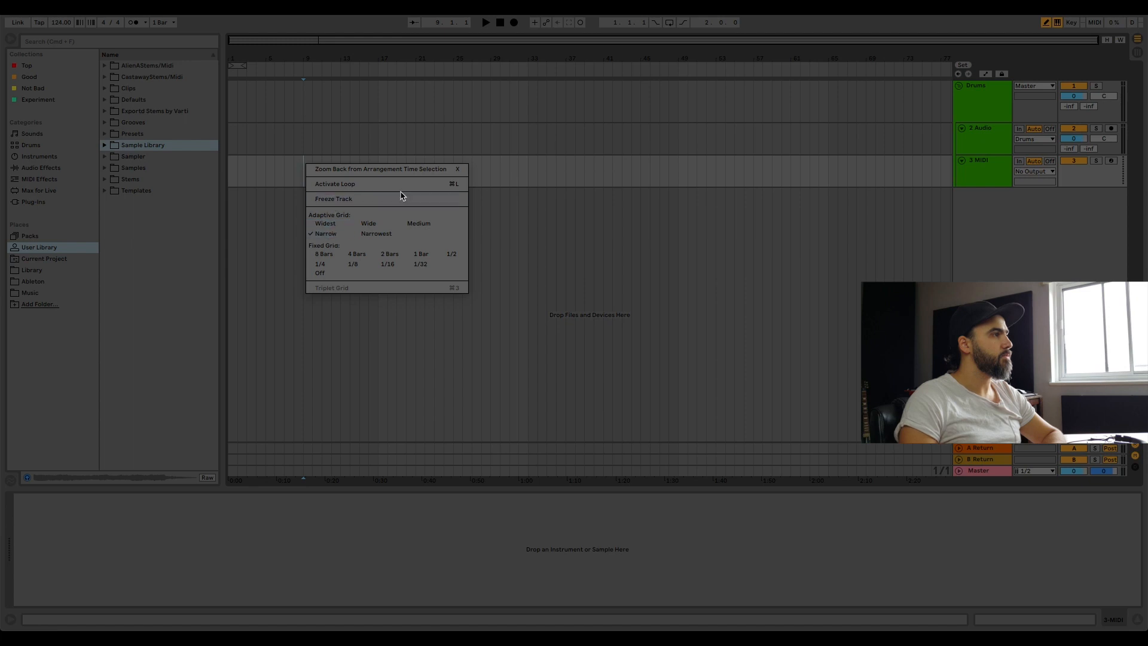
pyautogui.click(530, 187)
pyautogui.rightClick(530, 186)
pyautogui.rightClick(531, 162)
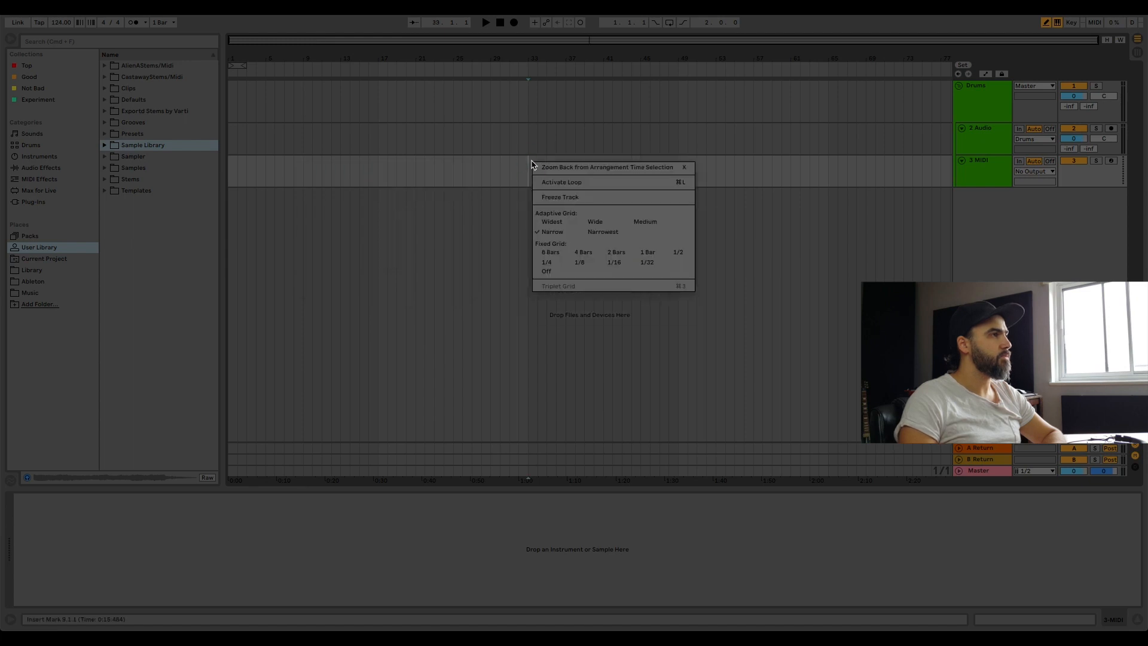
pyautogui.click(496, 166)
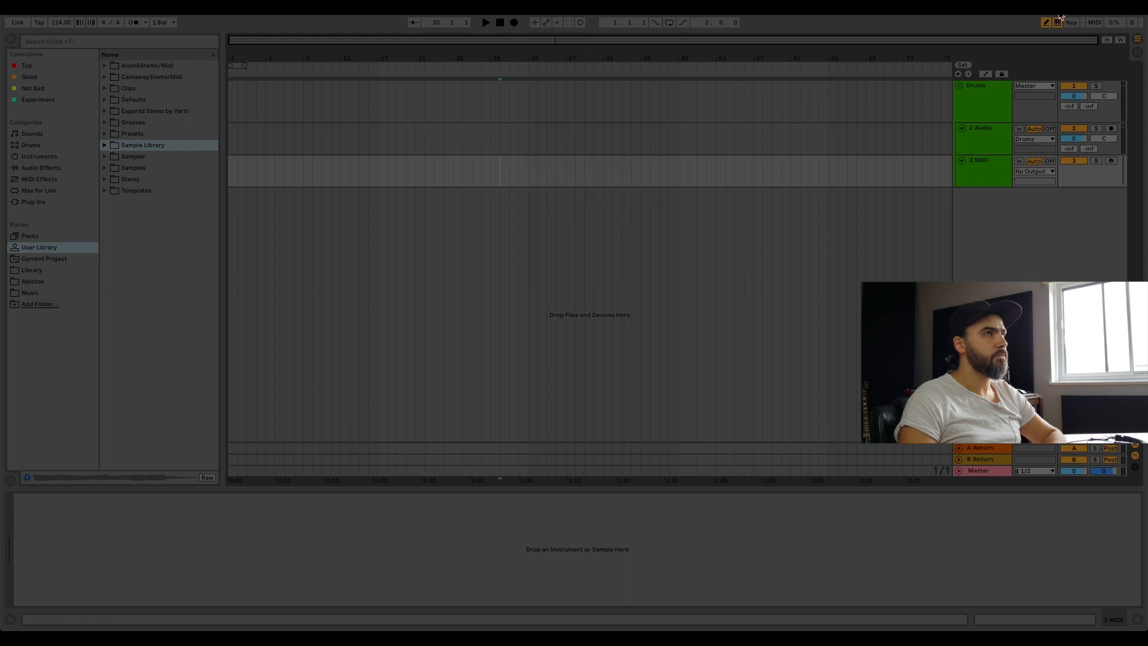
# Create an empty MIDI clip on the 3 MIDI track and consolidate it to seven bars, from bar 17 to 24.
pyautogui.doubleClick(514, 170)
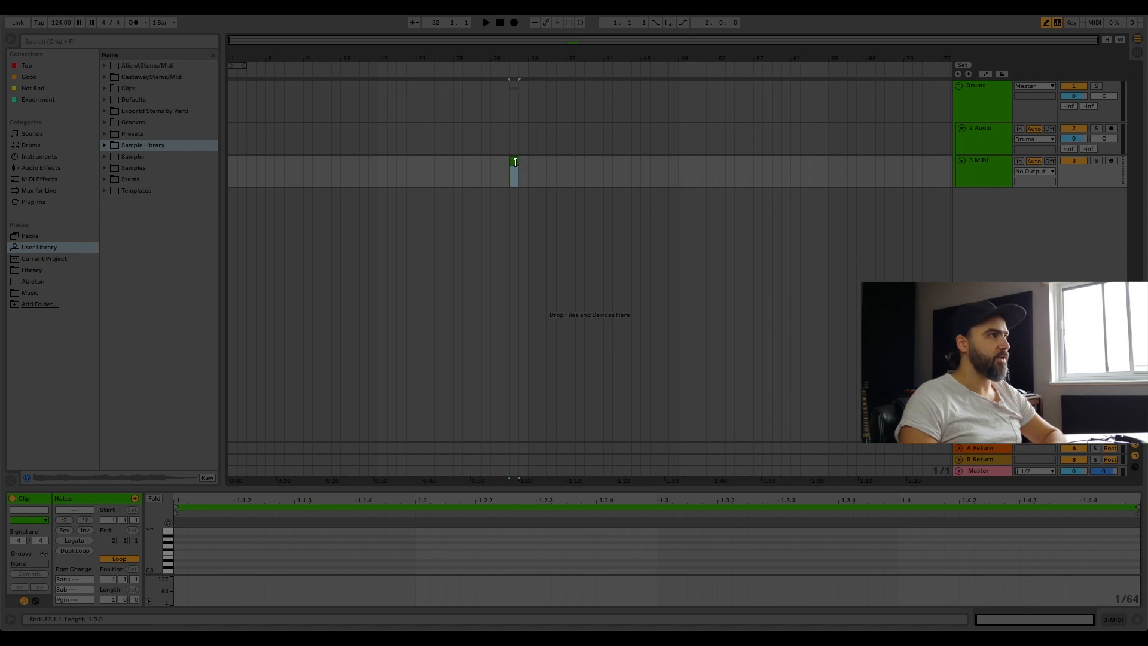
pyautogui.moveTo(518, 162); pyautogui.dragTo(398, 174)
pyautogui.press('super+j')
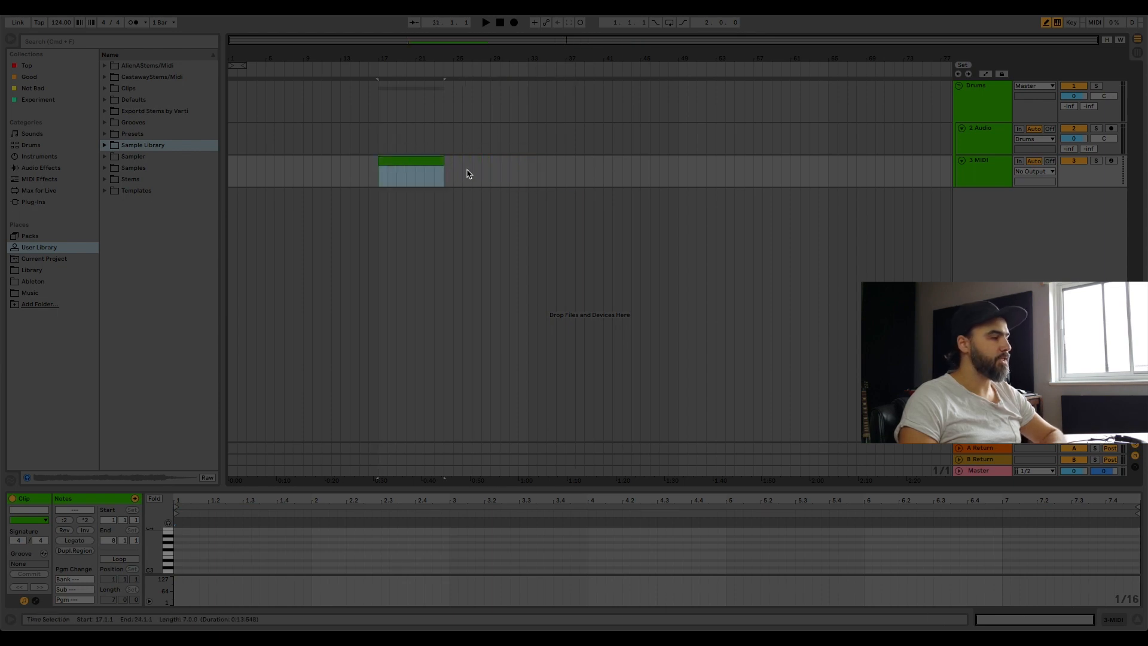
# Split the MIDI clip at bar 21, move the second part to bar 30, and split off its last bar and move it to bar 36.
pyautogui.click(472, 179)
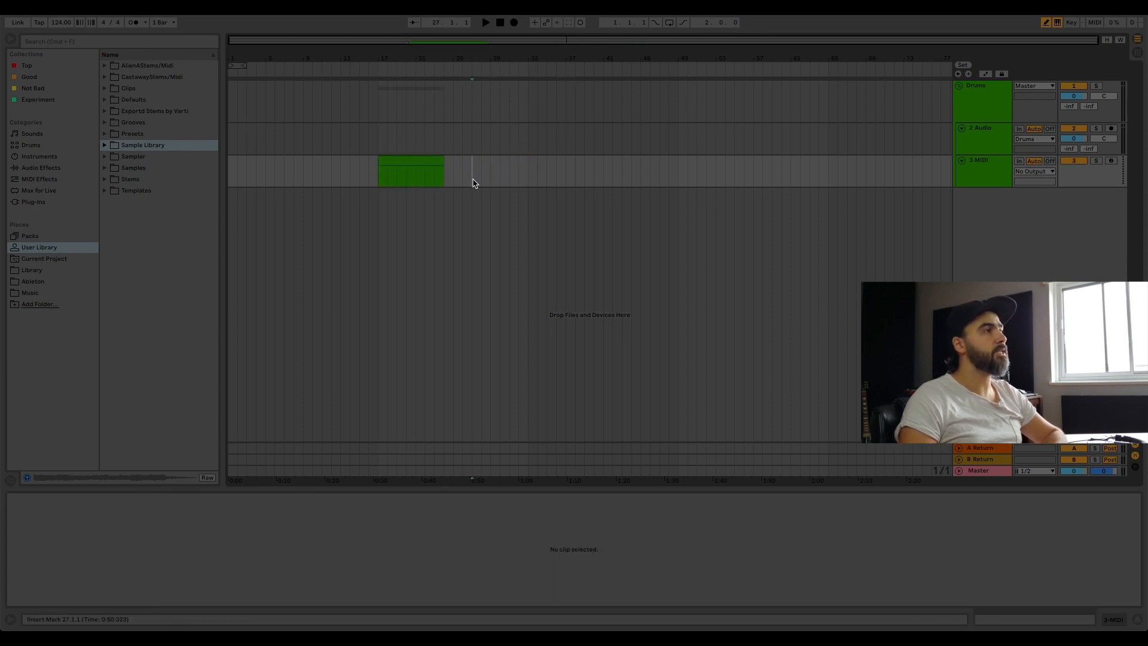
pyautogui.click(421, 163)
pyautogui.click(416, 183)
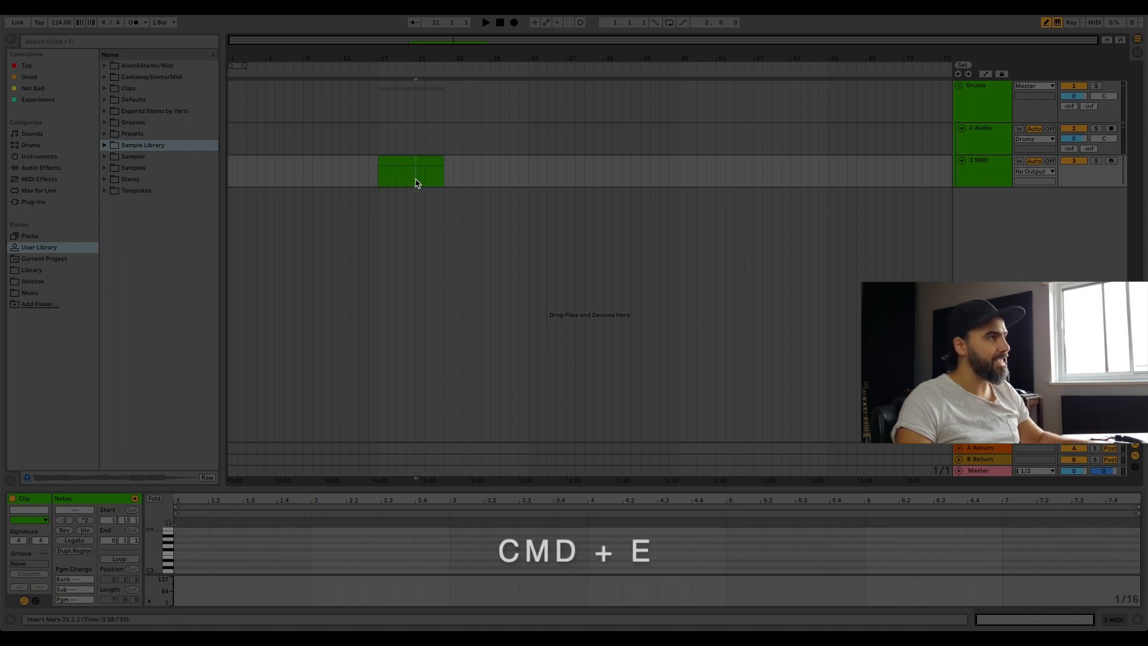
pyautogui.press('super+e')
pyautogui.moveTo(428, 159); pyautogui.dragTo(512, 160)
pyautogui.click(518, 185)
pyautogui.press('super+e')
pyautogui.moveTo(525, 162); pyautogui.dragTo(560, 163)
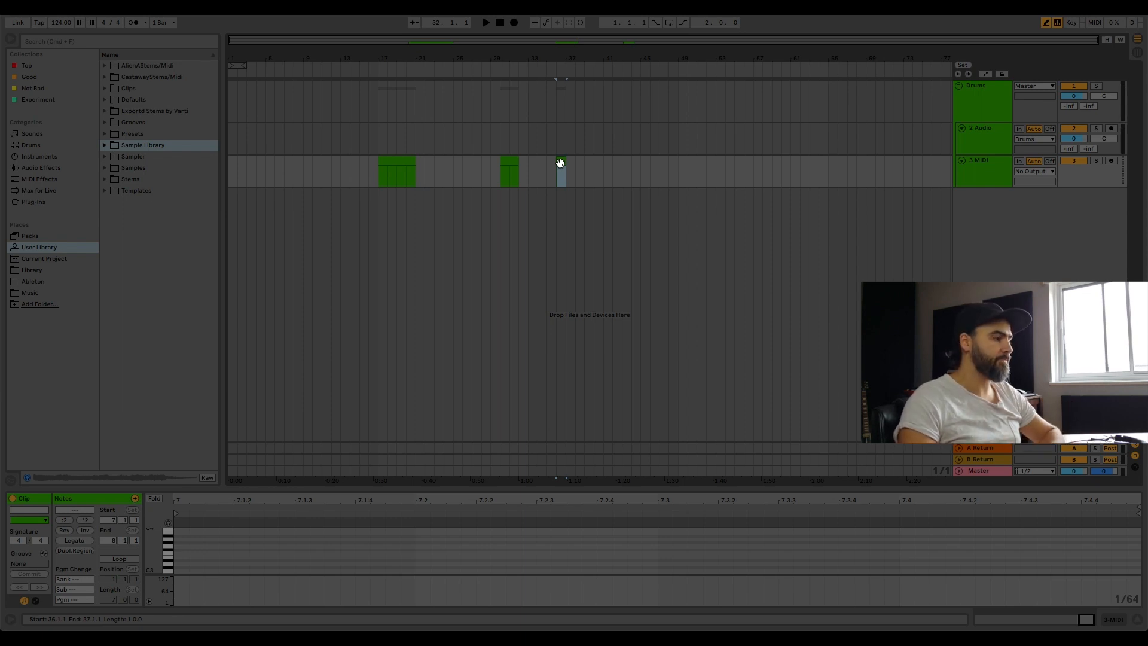
# Consolidate the three MIDI clips from bar 17 to 37 into one clip and shorten it to end at bar 32.
pyautogui.press('super+j')
pyautogui.moveTo(568, 166); pyautogui.dragTo(379, 167)
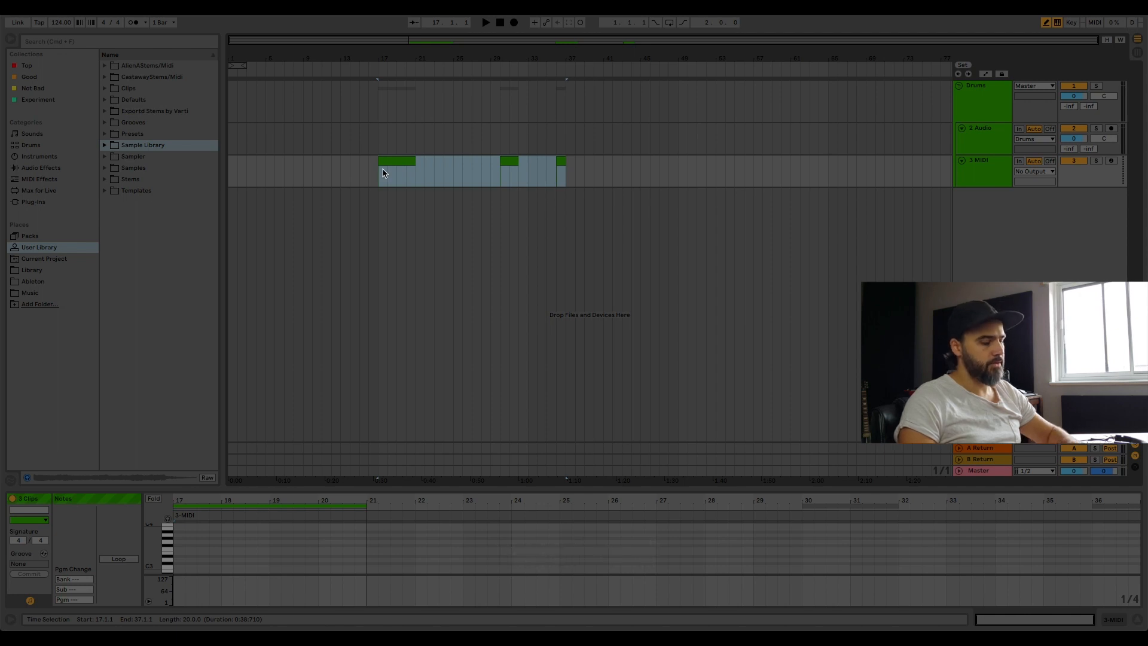
pyautogui.press('super+j')
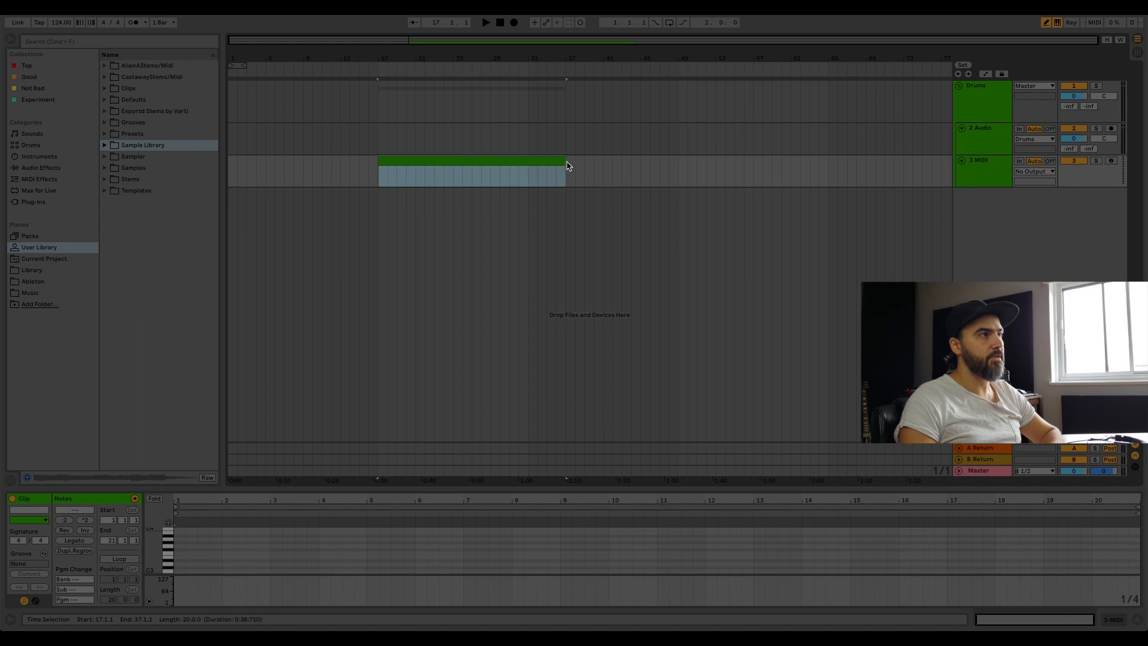
pyautogui.moveTo(564, 161); pyautogui.dragTo(518, 163)
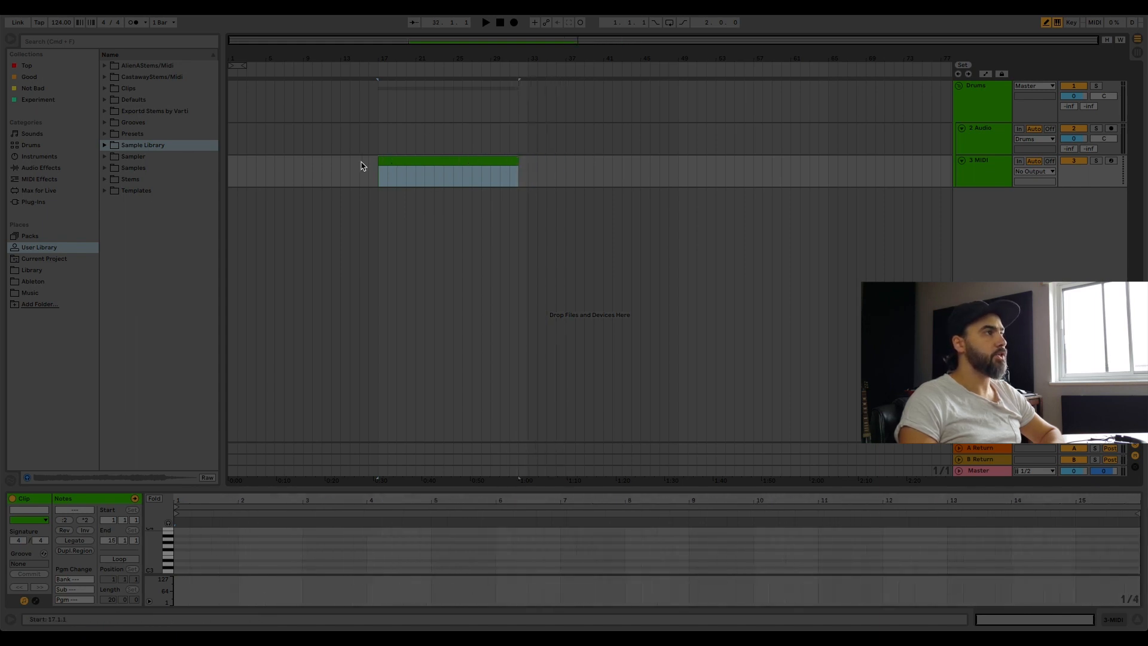
# Set the arrangement's fixed grid to 4 bars.
pyautogui.rightClick(530, 167)
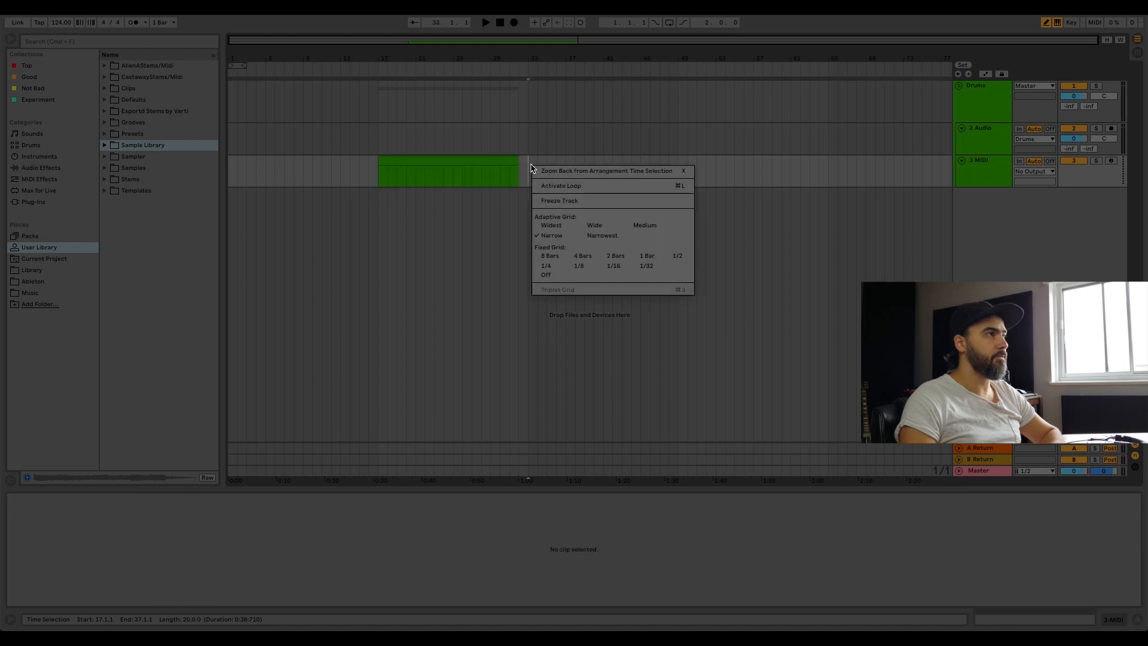
pyautogui.click(577, 250)
pyautogui.click(574, 249)
pyautogui.rightClick(573, 250)
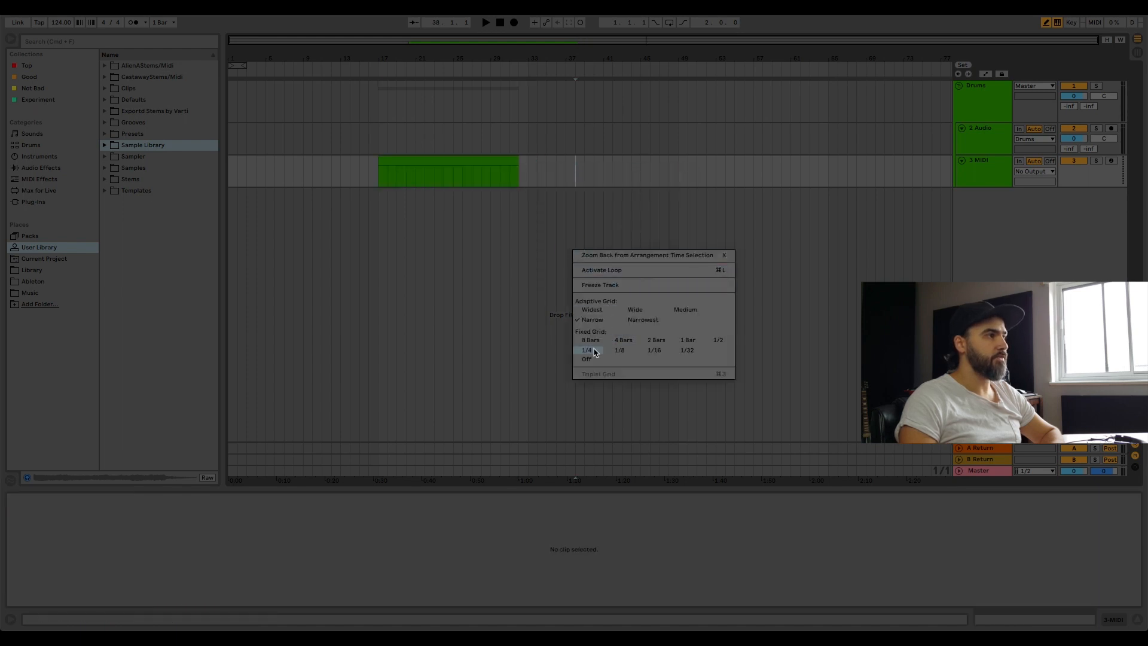
pyautogui.click(622, 339)
# Select bars 17 to 33 on the 3 MIDI track and consolidate them into one 16-bar clip.
pyautogui.moveTo(528, 170); pyautogui.dragTo(386, 163)
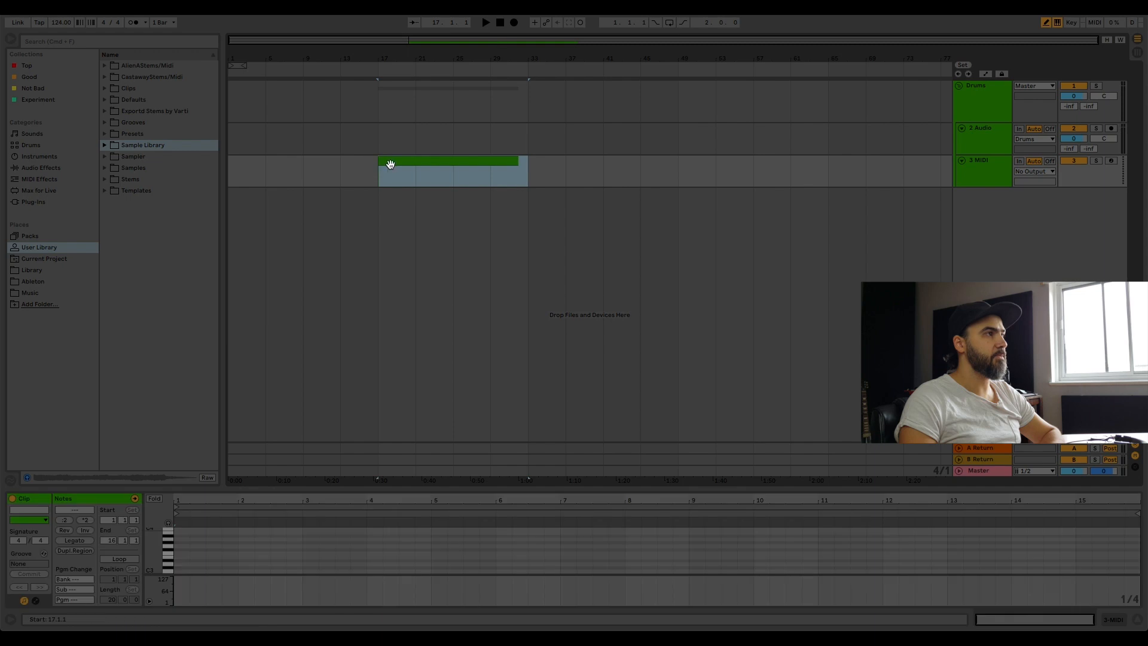
pyautogui.click(527, 167)
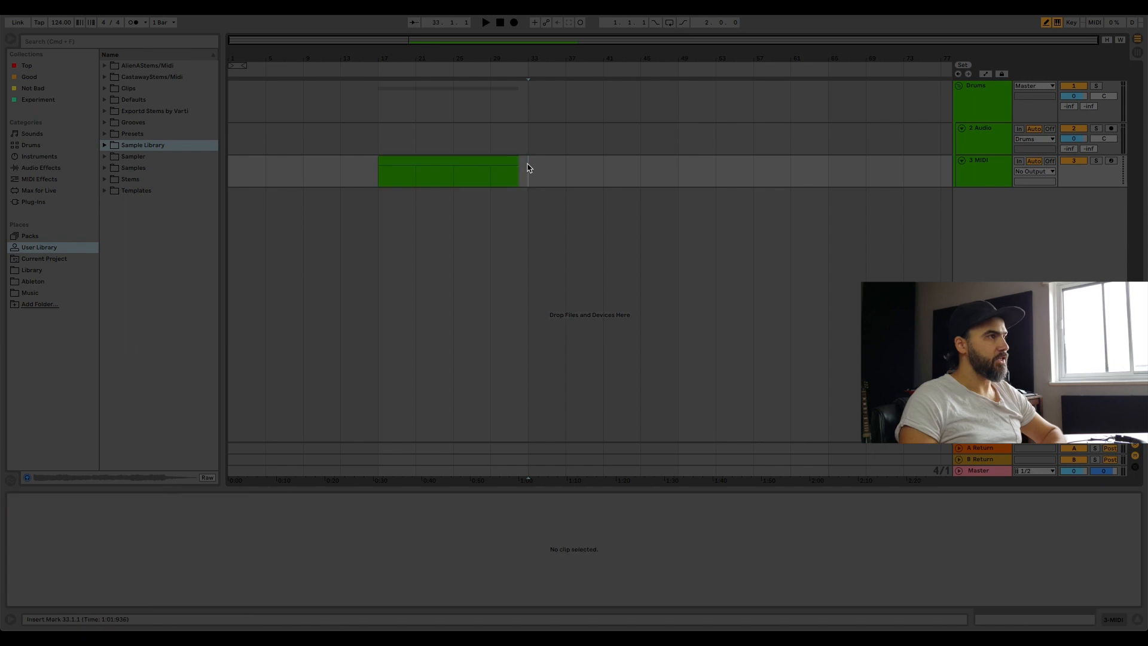
pyautogui.moveTo(528, 167); pyautogui.dragTo(377, 169)
pyautogui.press('super+j')
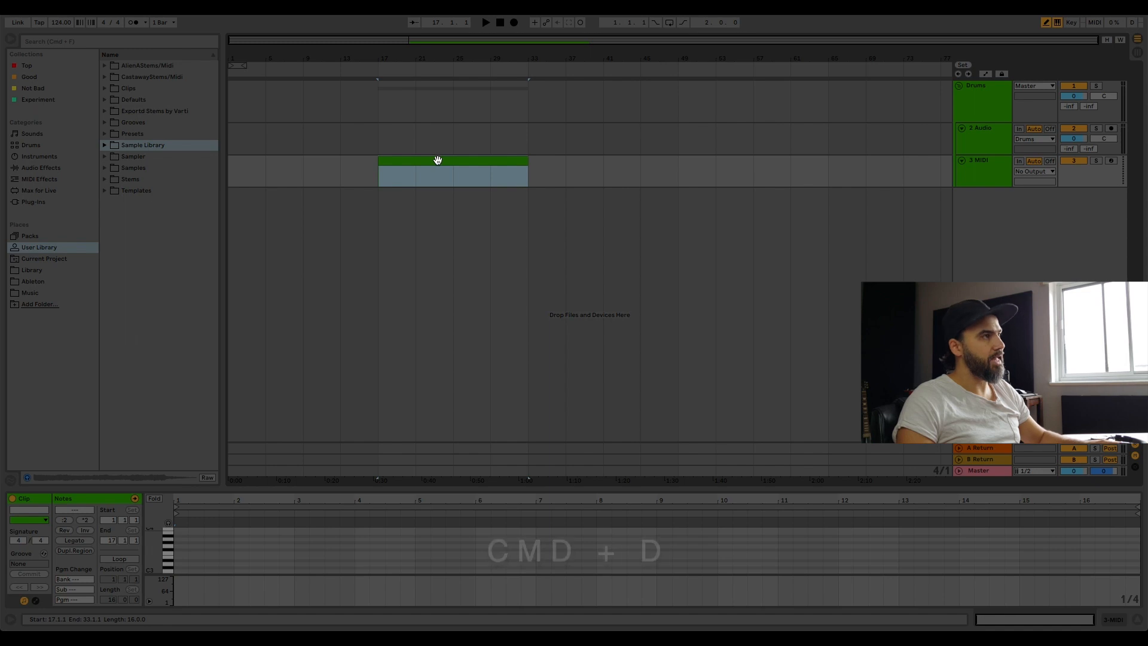
# Duplicate the 16-bar MIDI clip three times in a row along the track.
pyautogui.press('super+d')
pyautogui.press('super+d')
pyautogui.press('super+d')
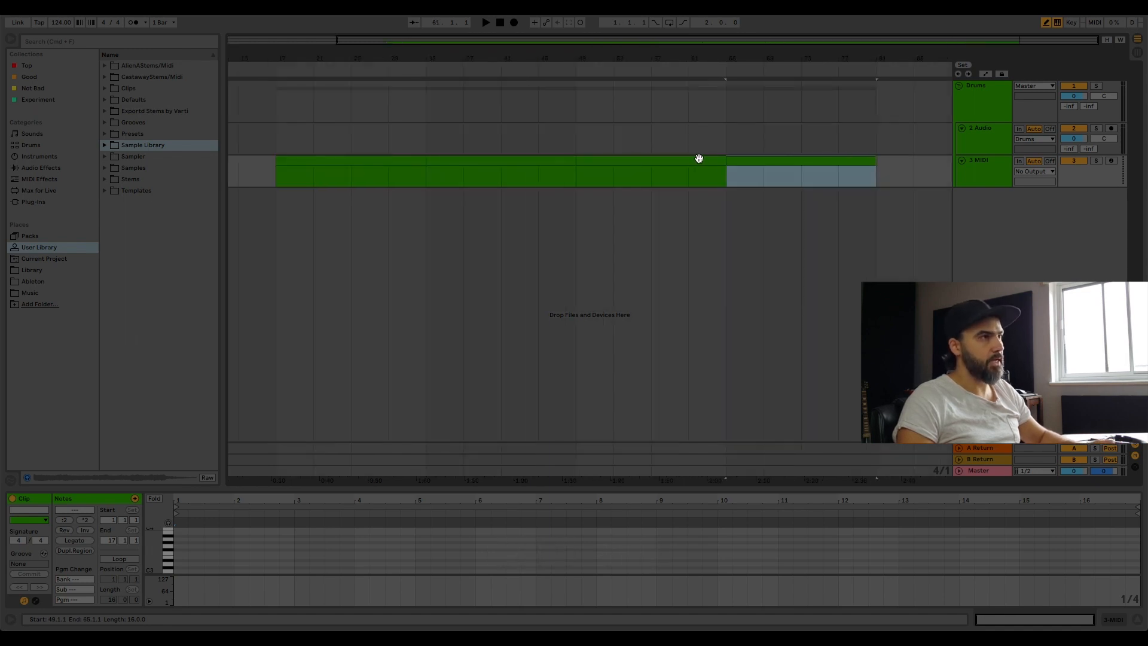
# Enlarge the note editor for the first MIDI clip and draw a B1 note at the start of bars 1 and 2.
pyautogui.click(383, 160)
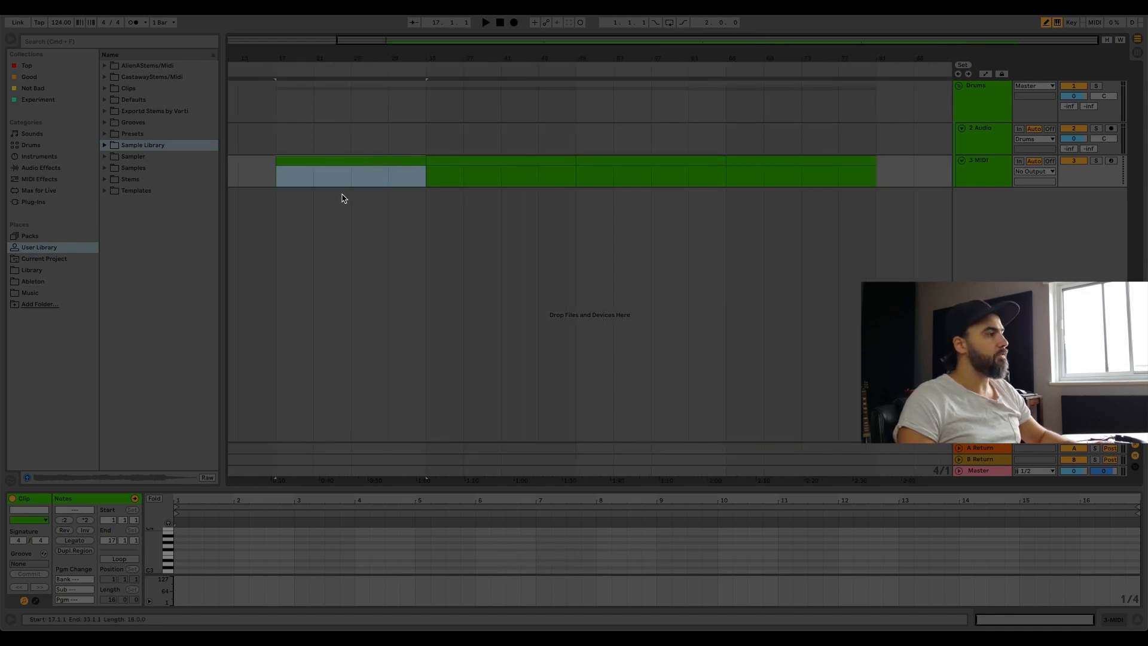
pyautogui.moveTo(315, 489); pyautogui.dragTo(306, 386)
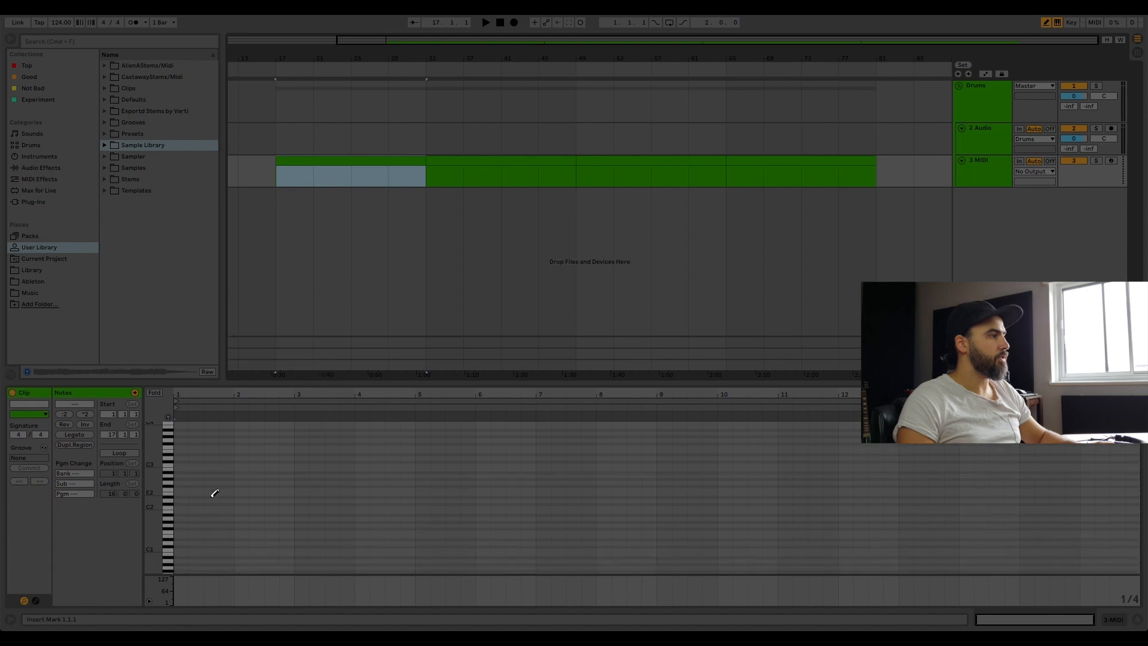
pyautogui.click(182, 509)
pyautogui.click(237, 510)
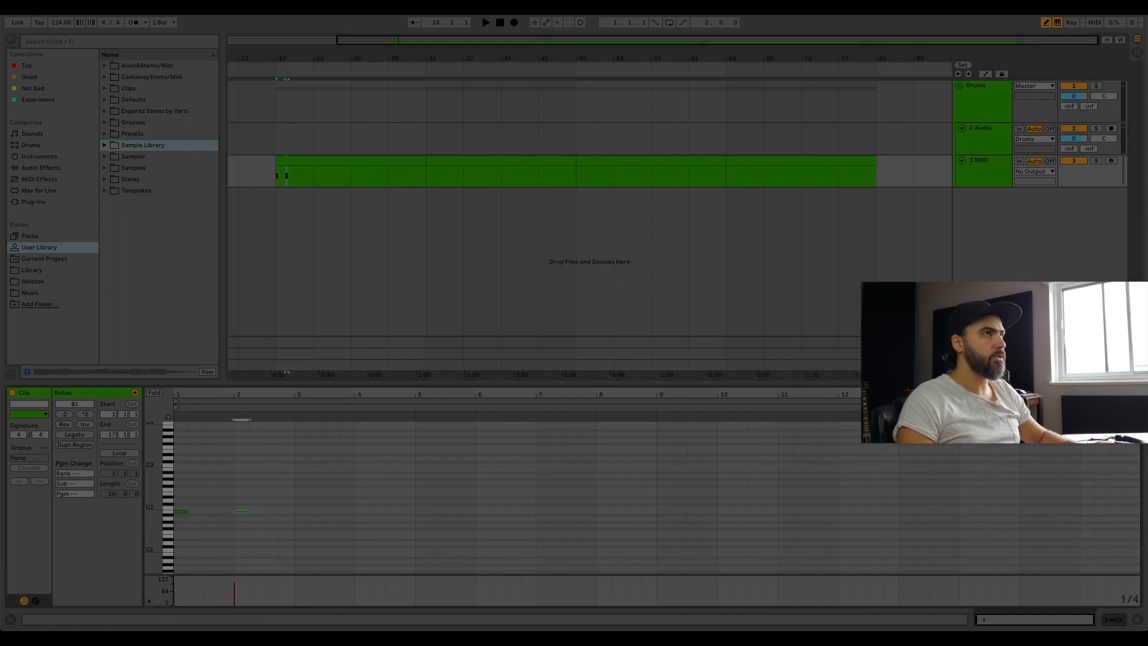
# Turn off draw mode, select the two B1 notes and duplicate them repeatedly to fill all 16 bars of the clip.
pyautogui.press('b')
pyautogui.moveTo(292, 522); pyautogui.dragTo(56, 484)
pyautogui.press('super+d')
pyautogui.press('super+d')
pyautogui.press('super+d')
pyautogui.press('super+d')
pyautogui.press('super+d')
pyautogui.press('super+d')
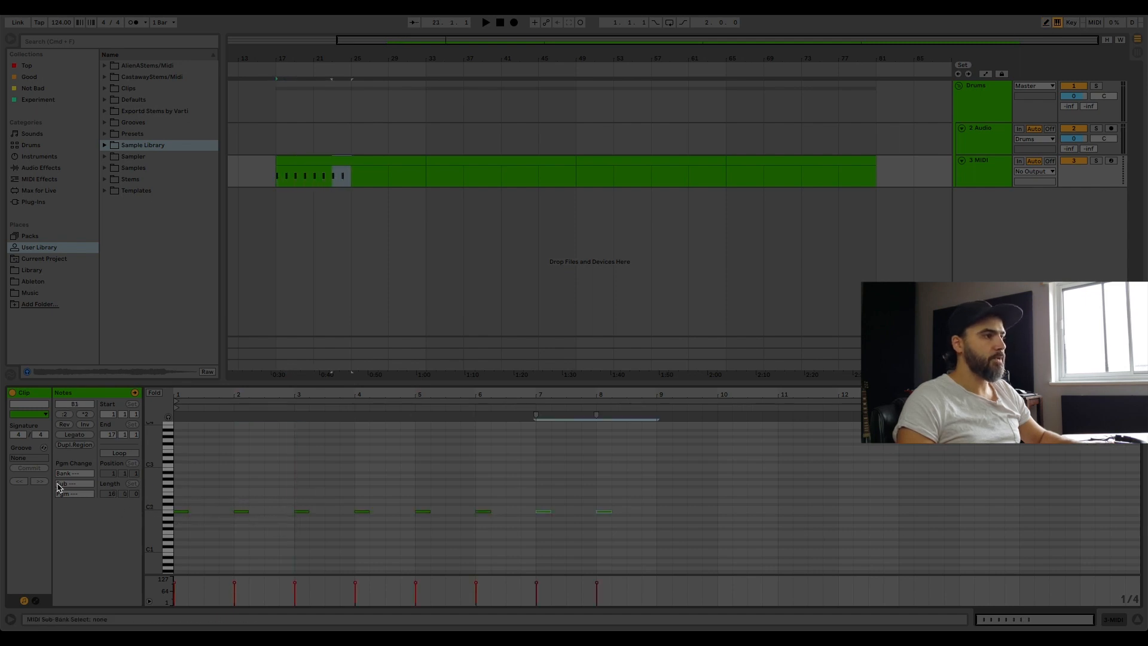
pyautogui.press('super+d')
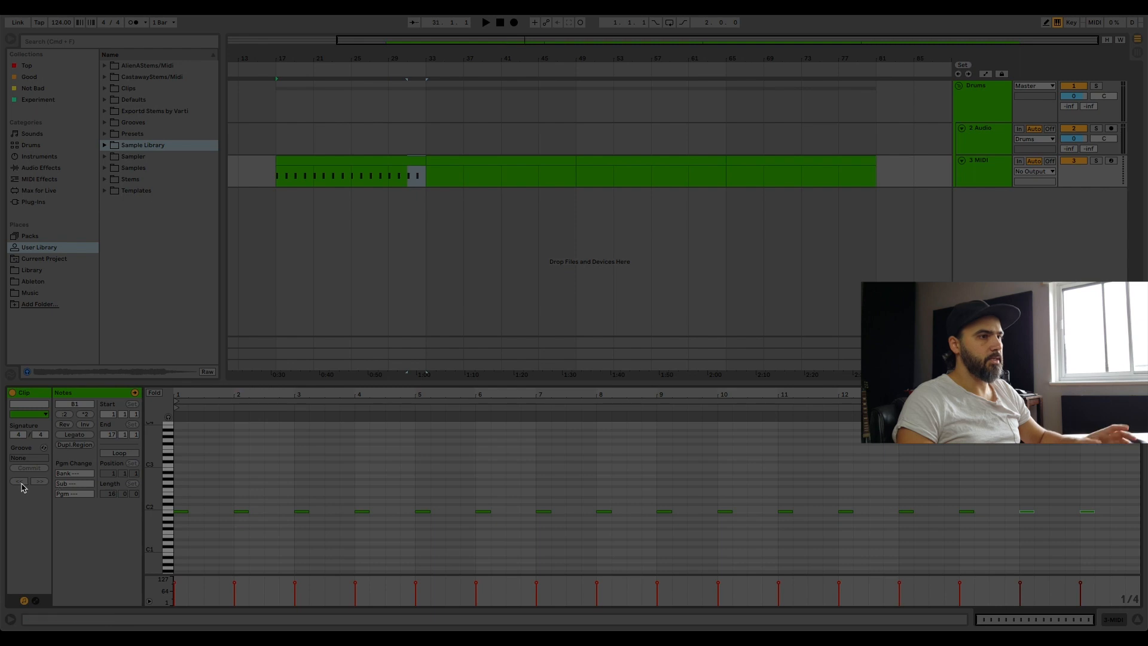
# Delete the three MIDI clip copies after bar 33, keeping only the clip with notes.
pyautogui.click(871, 164)
pyautogui.press('Delete')
pyautogui.click(711, 164)
pyautogui.press('Delete')
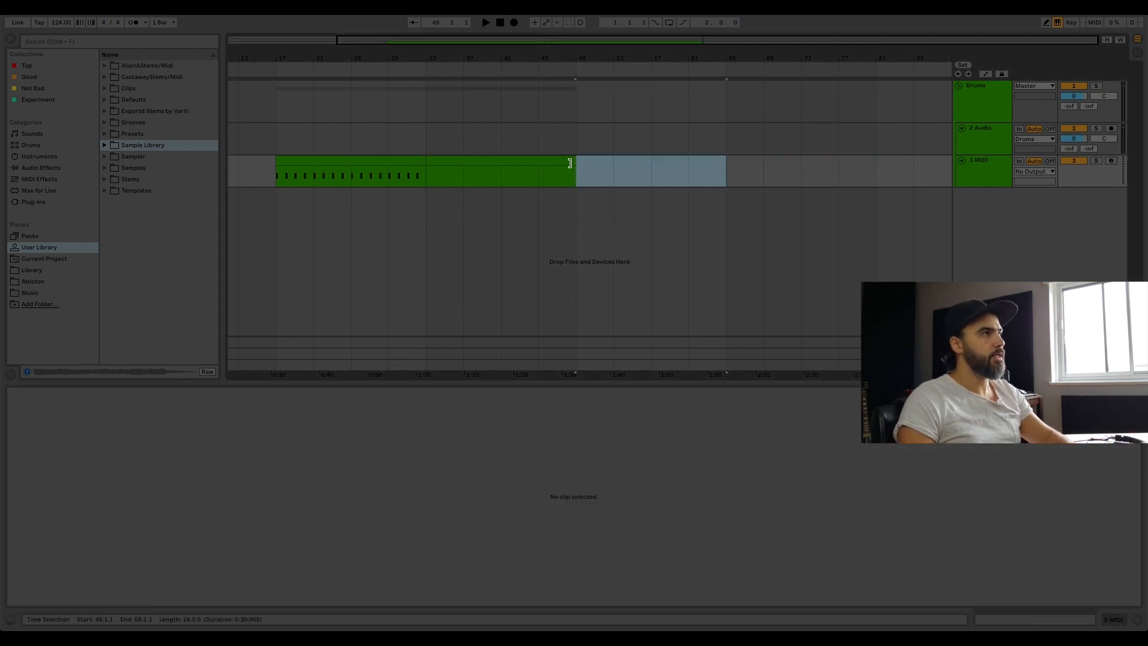
pyautogui.click(569, 167)
pyautogui.press('Delete')
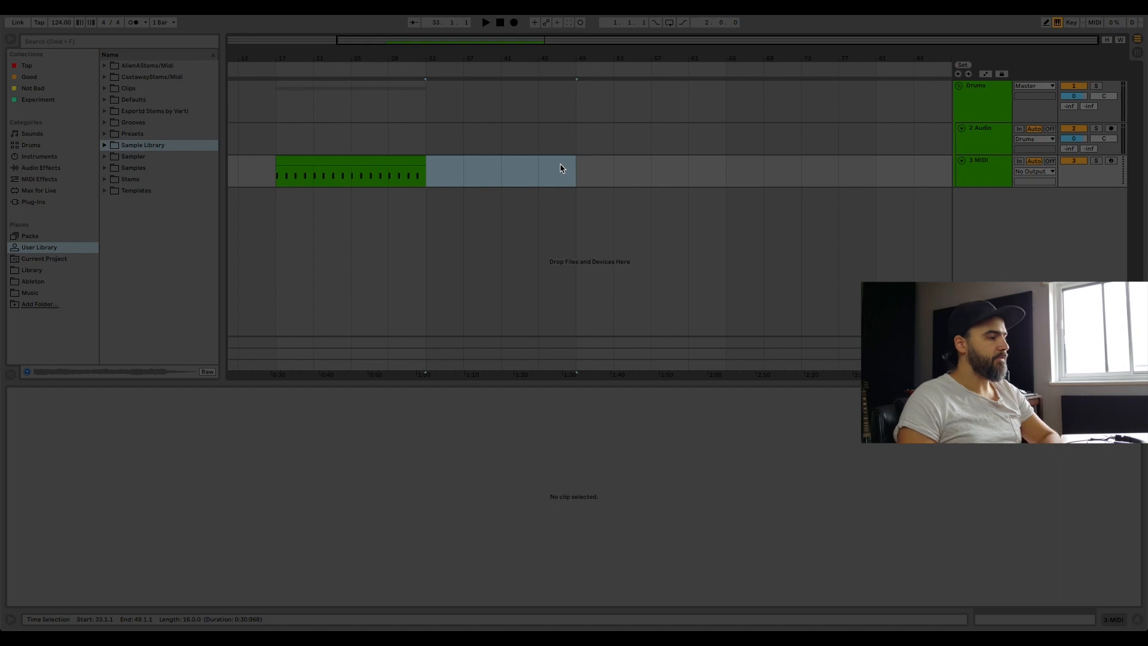
# Move the arrangement loop to start at bar 5 with a length of four bars, and shrink the clip editor back down.
pyautogui.click(558, 169)
pyautogui.moveTo(508, 51); pyautogui.dragTo(609, 51)
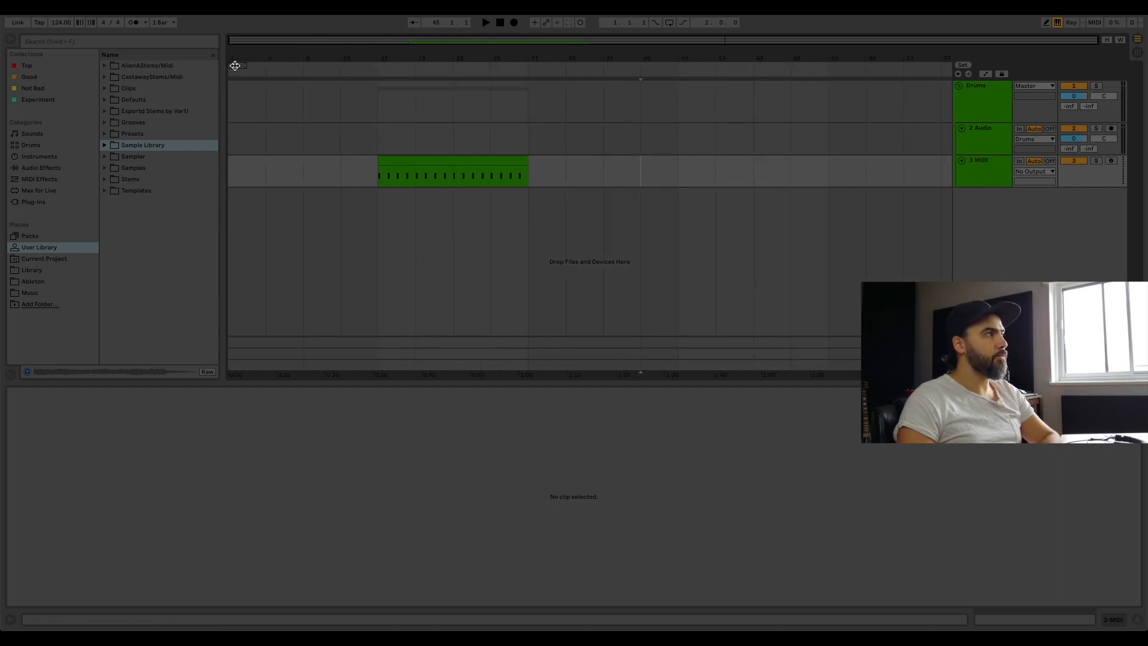
pyautogui.moveTo(266, 65); pyautogui.dragTo(277, 65)
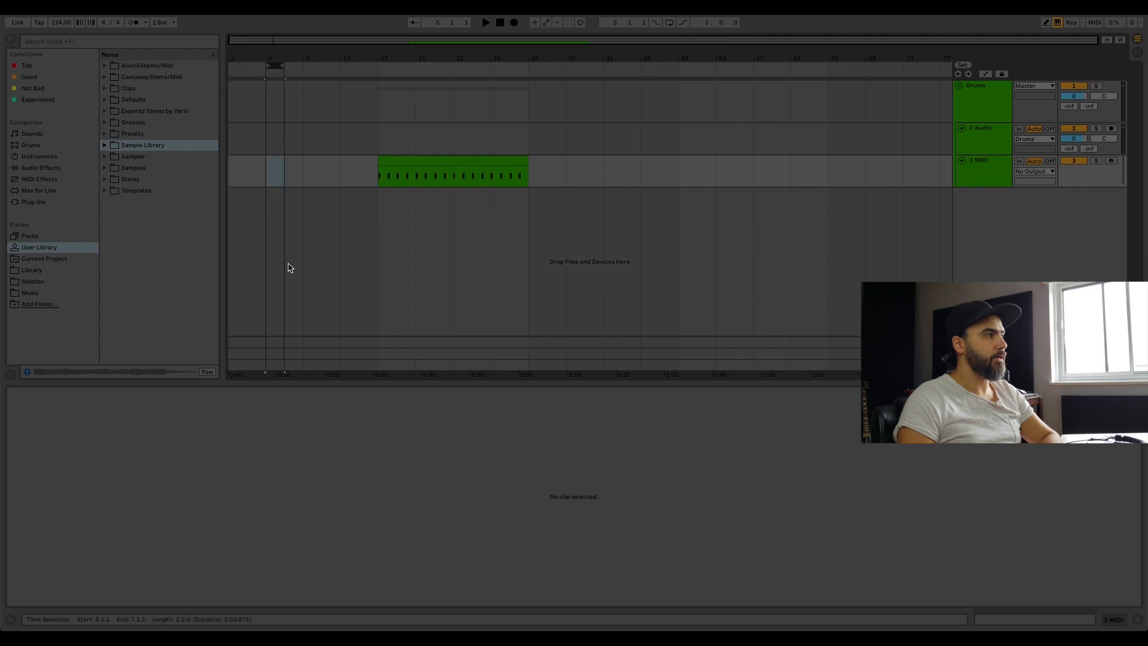
pyautogui.moveTo(341, 381); pyautogui.dragTo(351, 532)
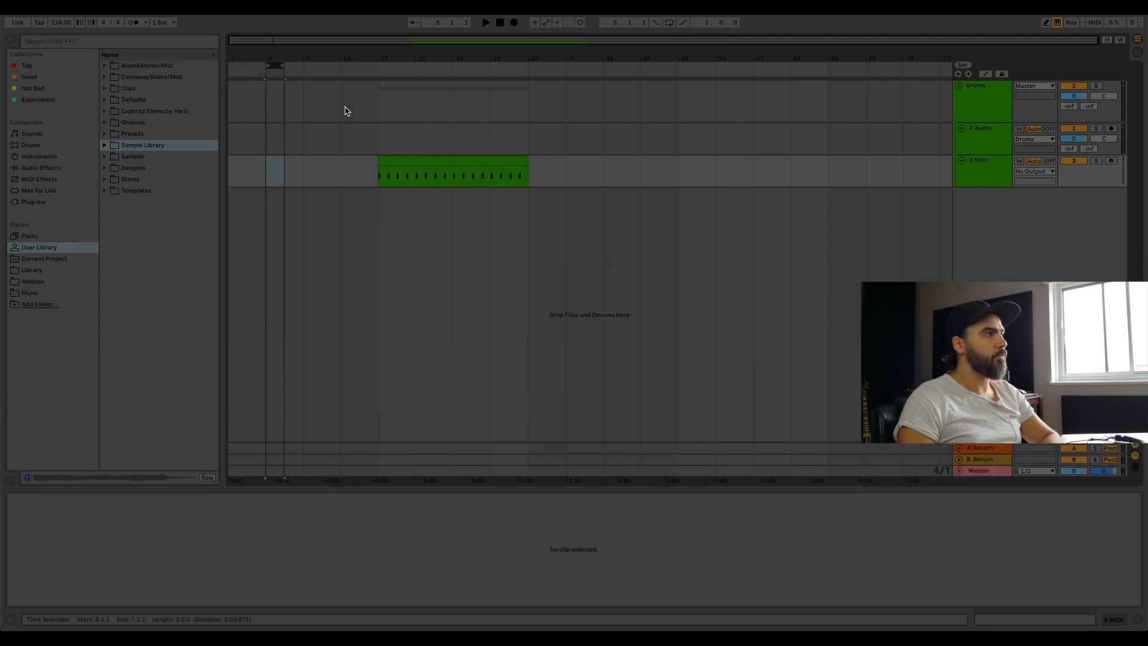
pyautogui.moveTo(277, 65)
pyautogui.mouseDown()
pyautogui.moveTo(538, 69)
pyautogui.moveTo(288, 62)
pyautogui.mouseUp()
# Loop the arrangement over the MIDI clip, from bar 17 for 16 bars.
pyautogui.click(425, 159)
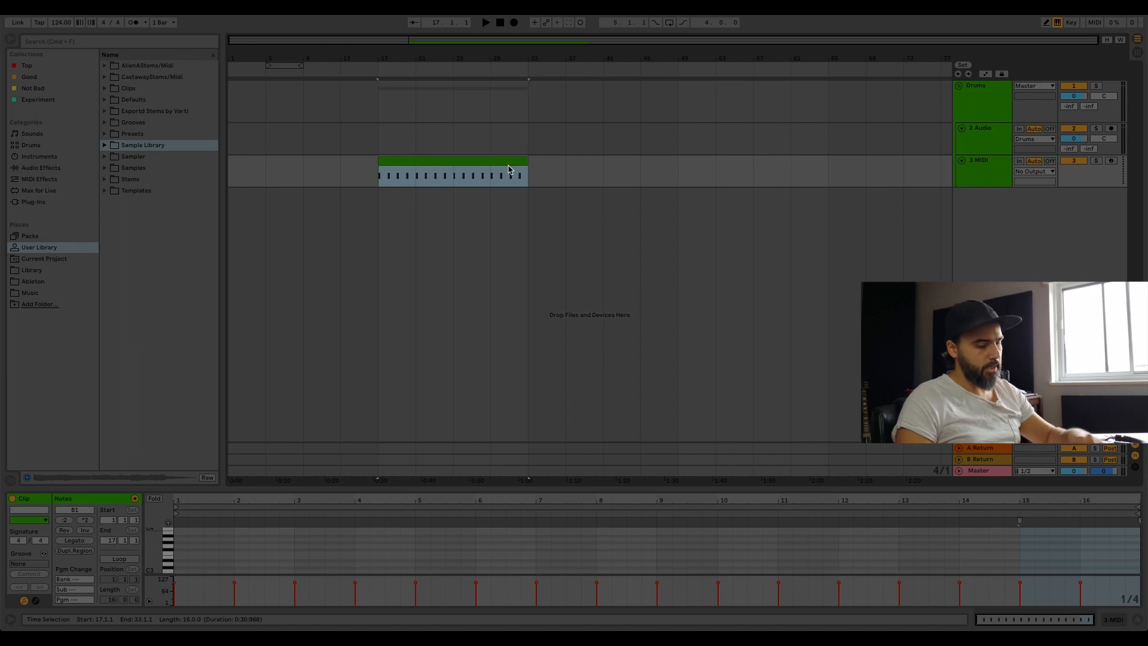
pyautogui.press('super+l')
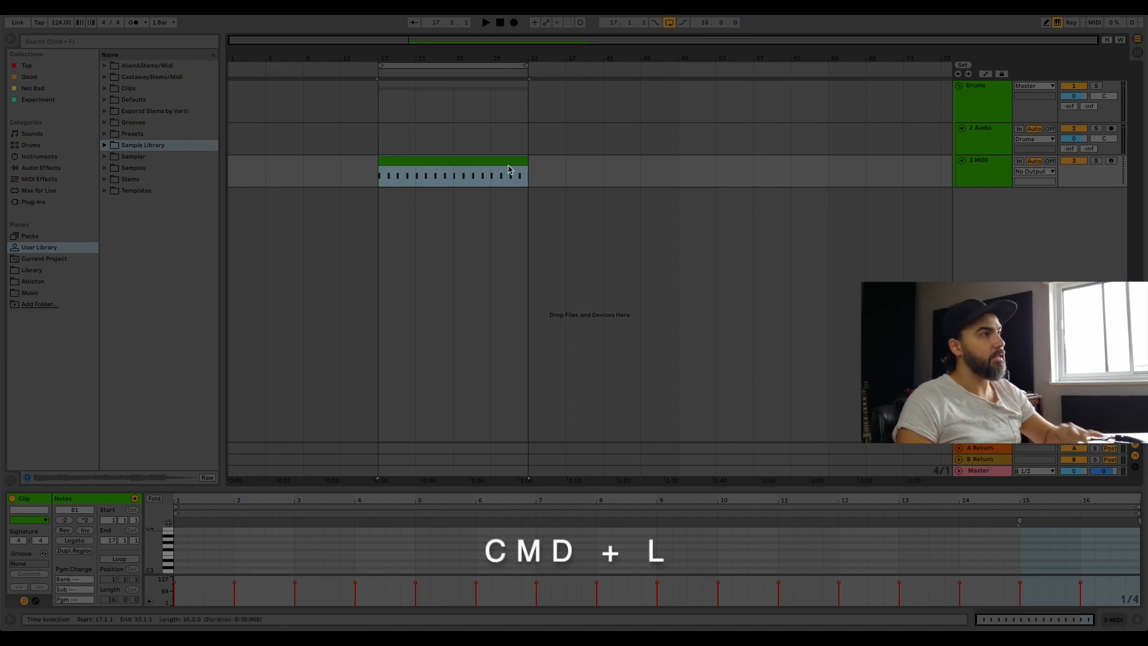
# Briefly play the looped MIDI clip and set the arrangement loop over the empty 16 bars starting at bar 45.
pyautogui.press('space')
pyautogui.press('space')
pyautogui.click(498, 160)
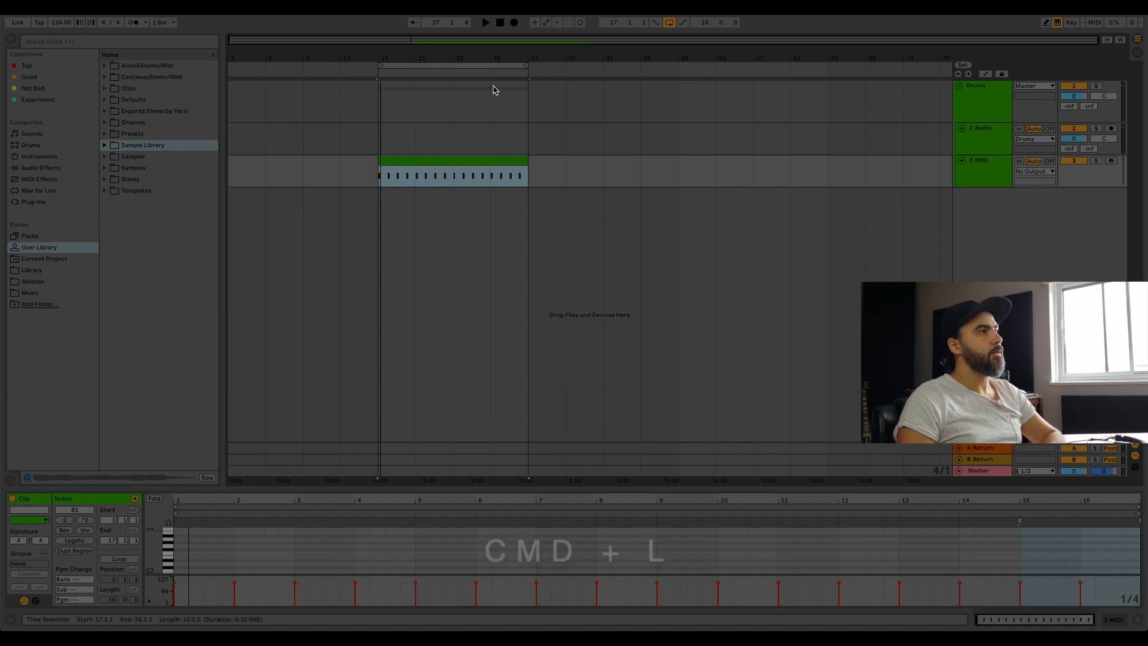
pyautogui.moveTo(640, 170); pyautogui.dragTo(790, 157)
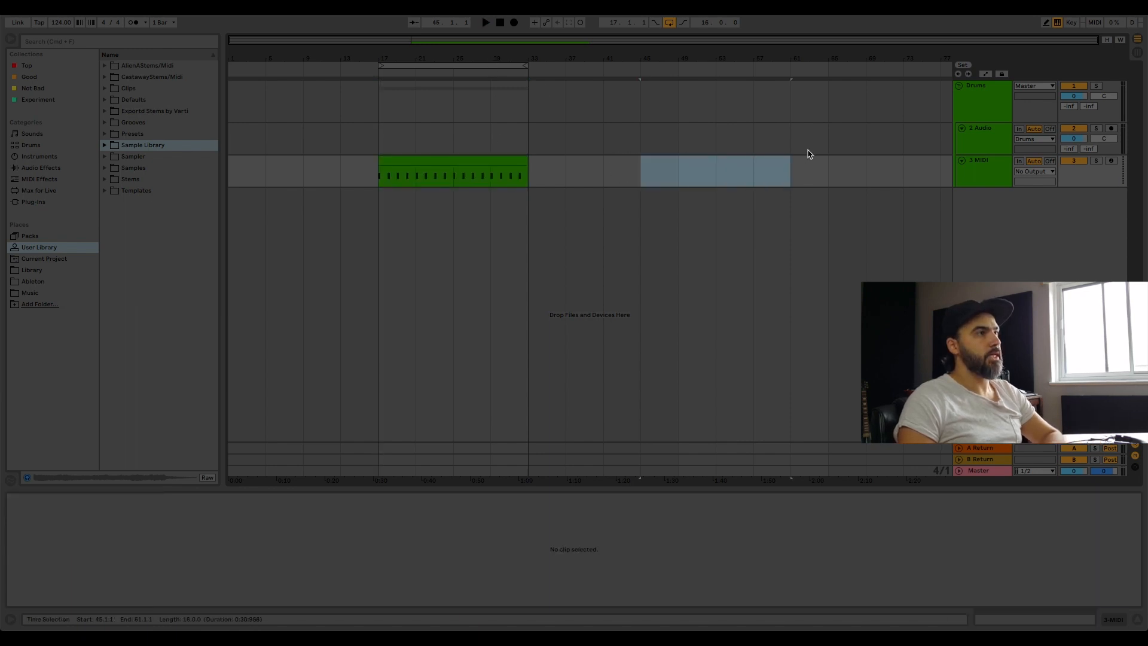
pyautogui.press('super+l')
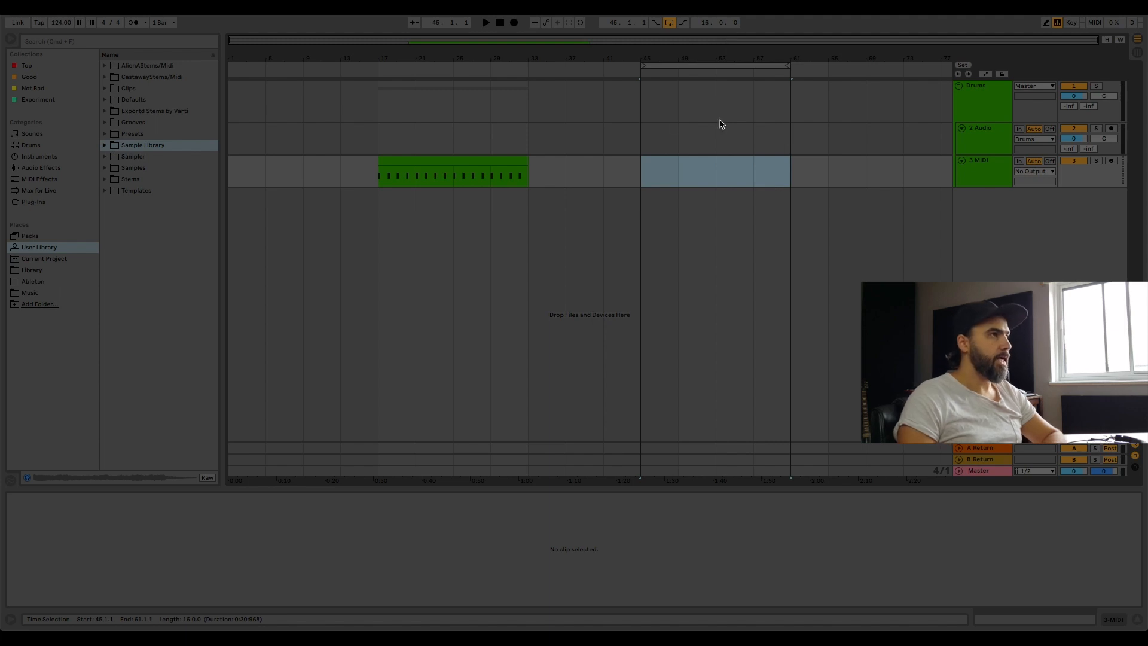
# Ungroup the Drums group and delete the empty audio track, keeping only the MIDI track.
pyautogui.click(828, 90)
pyautogui.rightClick(971, 99)
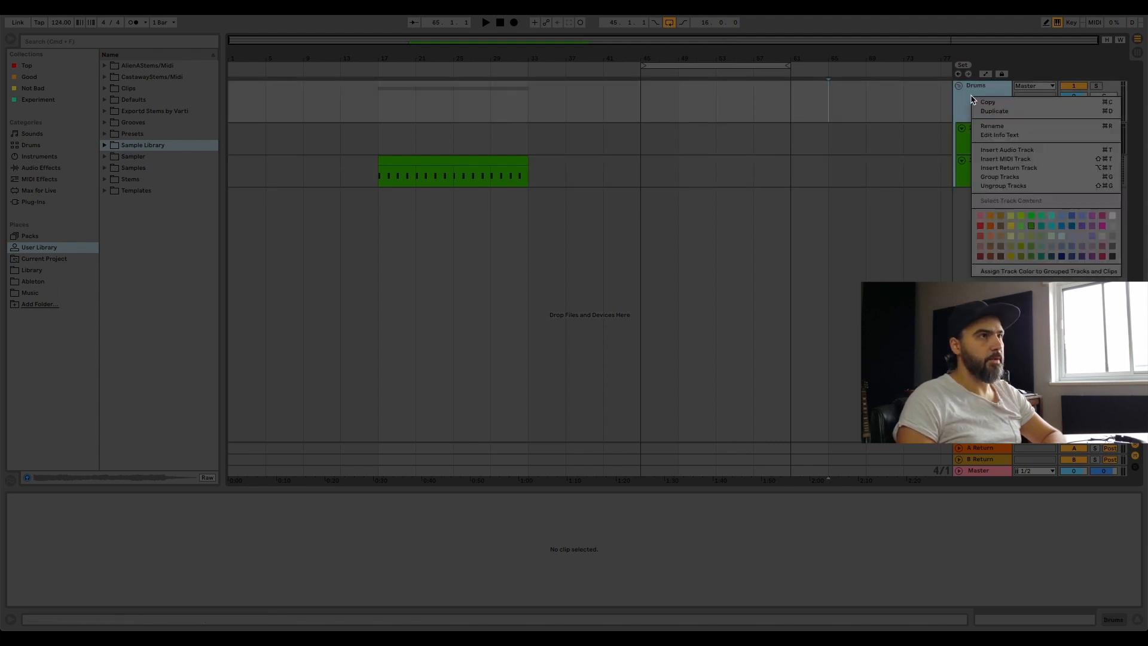
pyautogui.click(1002, 185)
pyautogui.press('Delete')
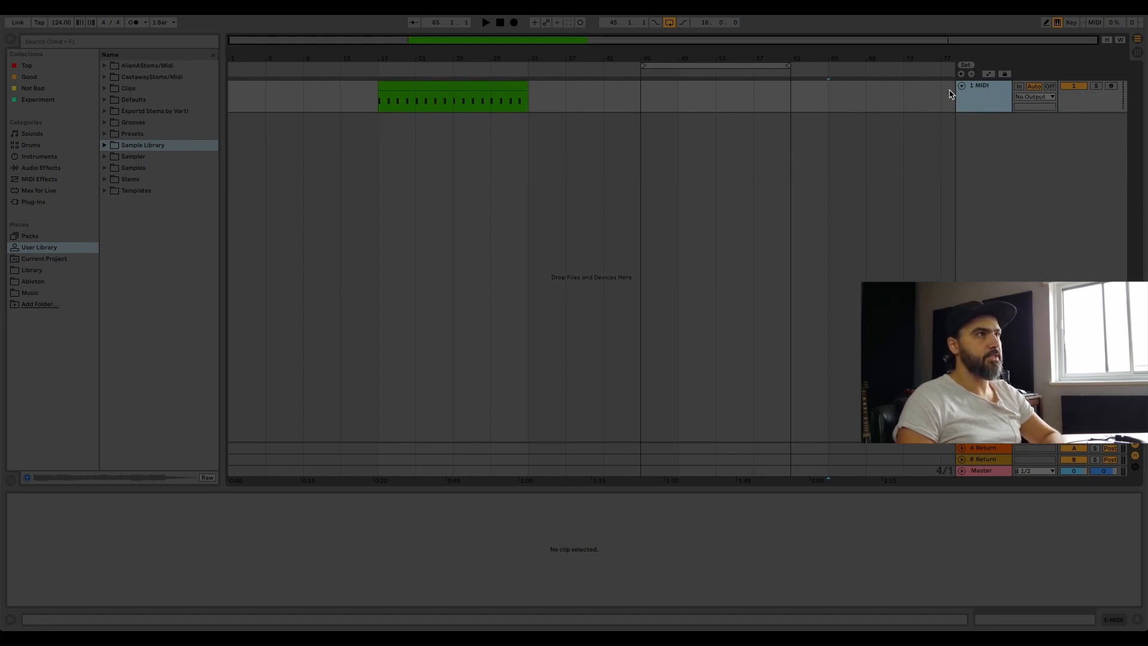
# Turn off the arrangement loop and place the MIDI track in a new group.
pyautogui.click(671, 23)
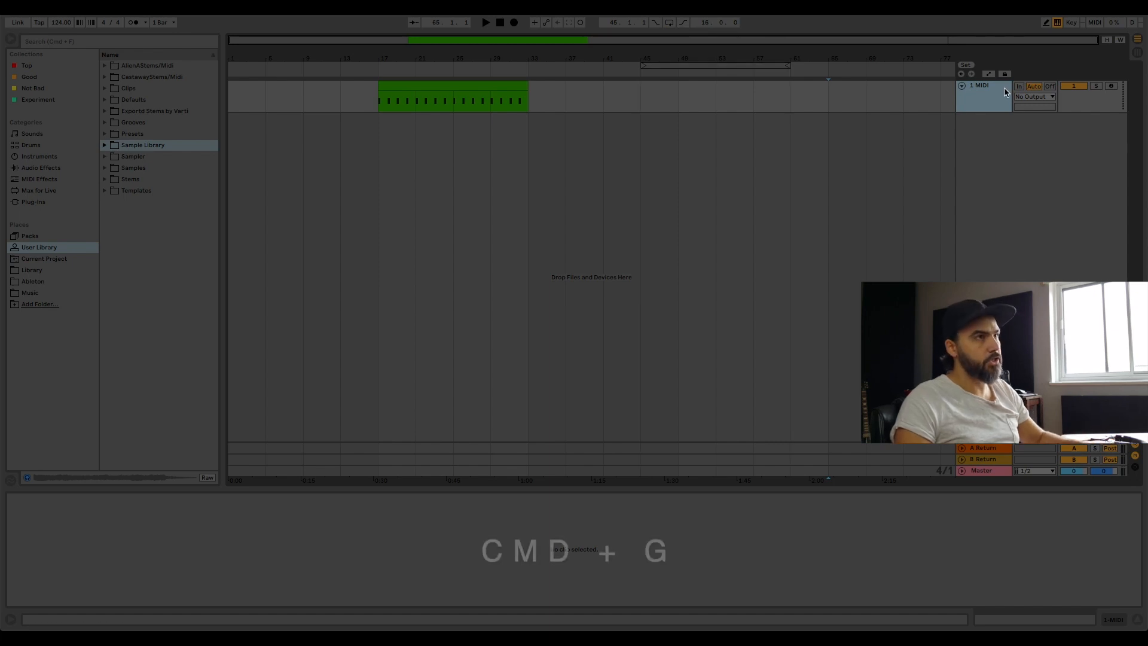
pyautogui.press('super+g')
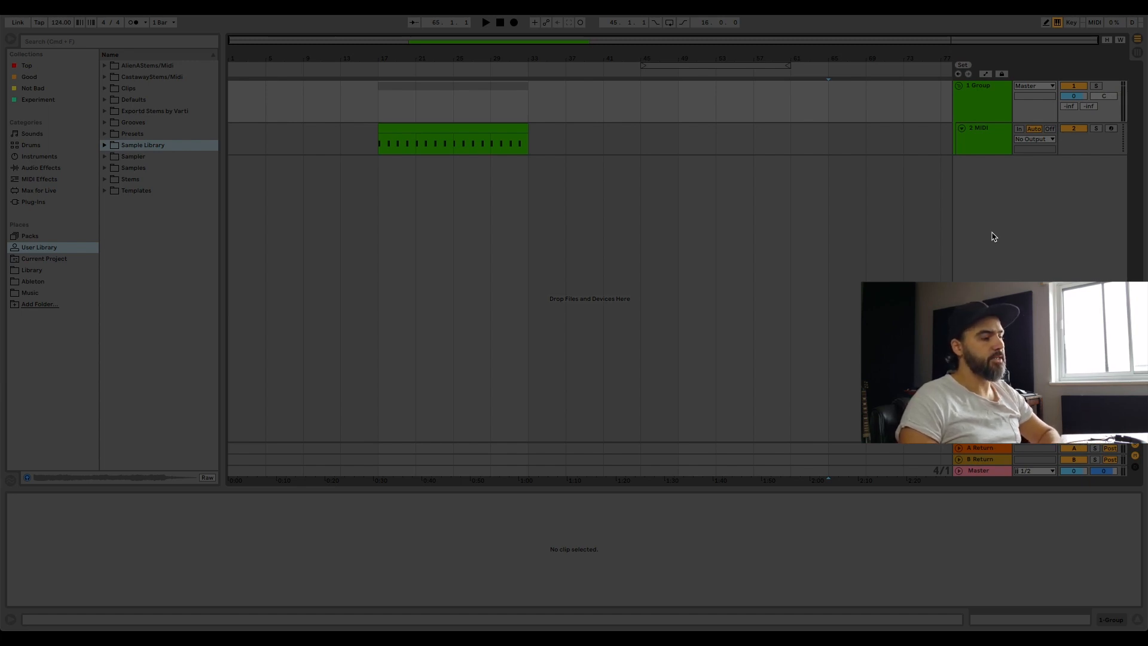
# Rename the group track Drums and the MIDI track inside it Kick.
pyautogui.click(990, 118)
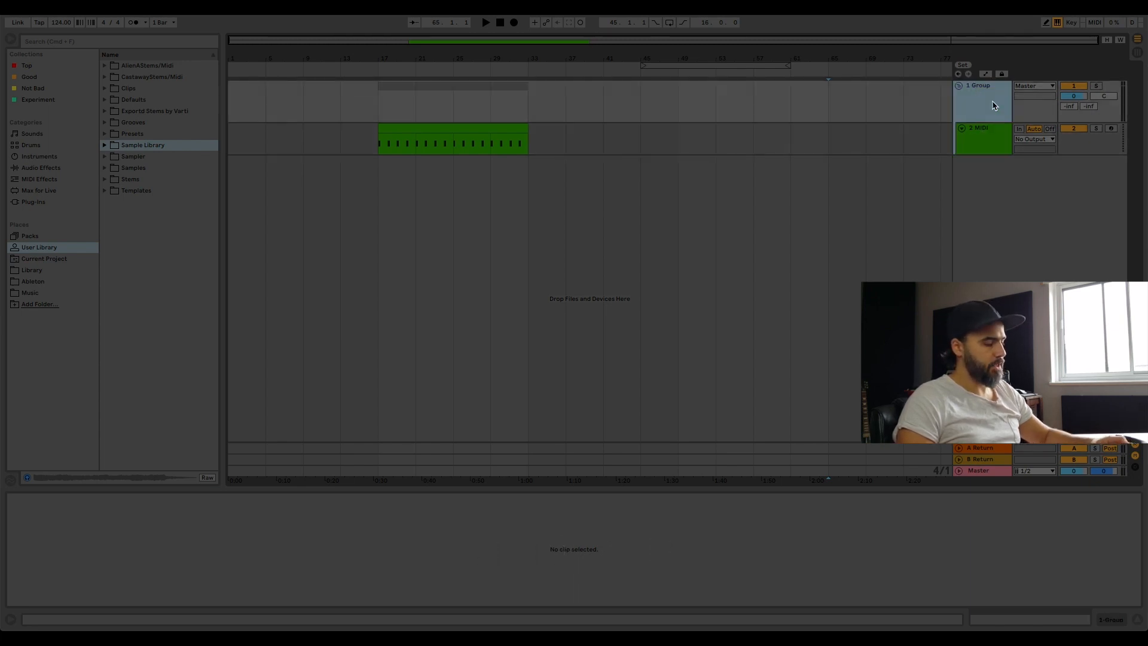
pyautogui.press('super+r')
pyautogui.write('Drums')
pyautogui.press('Return')
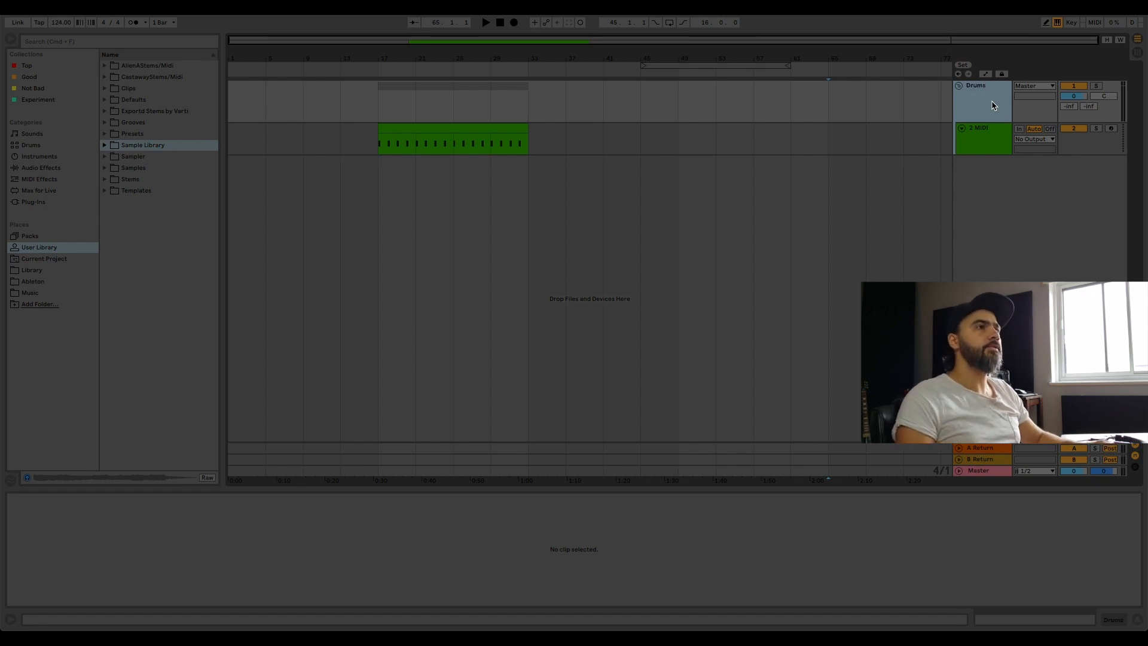
pyautogui.click(985, 130)
pyautogui.press('super+r')
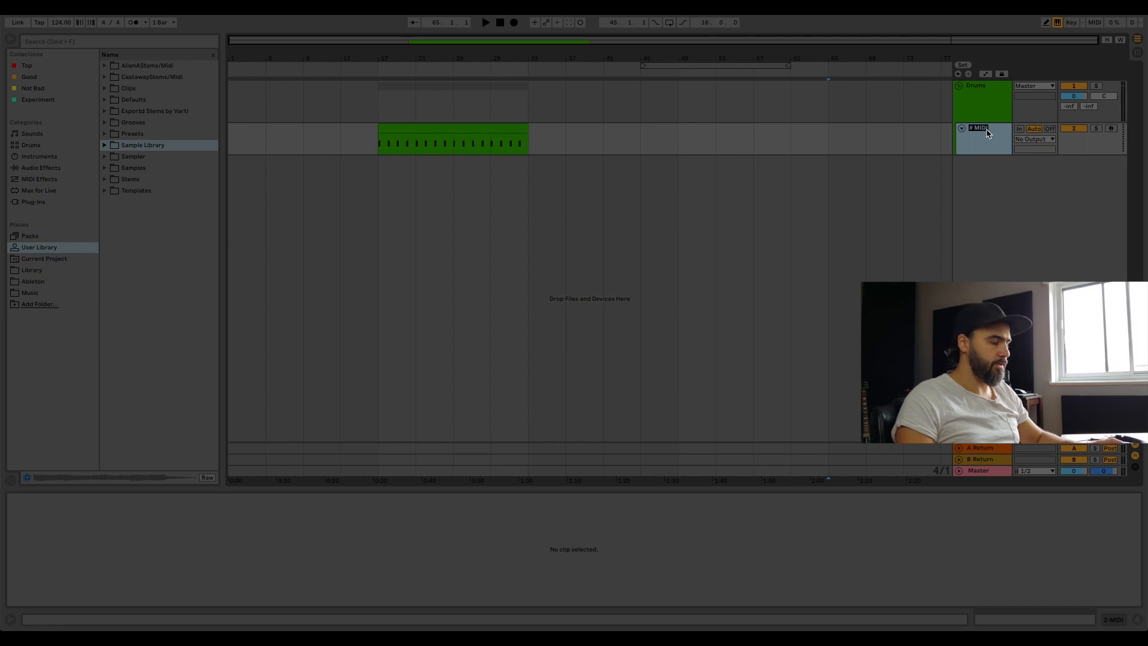
pyautogui.write('Kick')
pyautogui.press('Return')
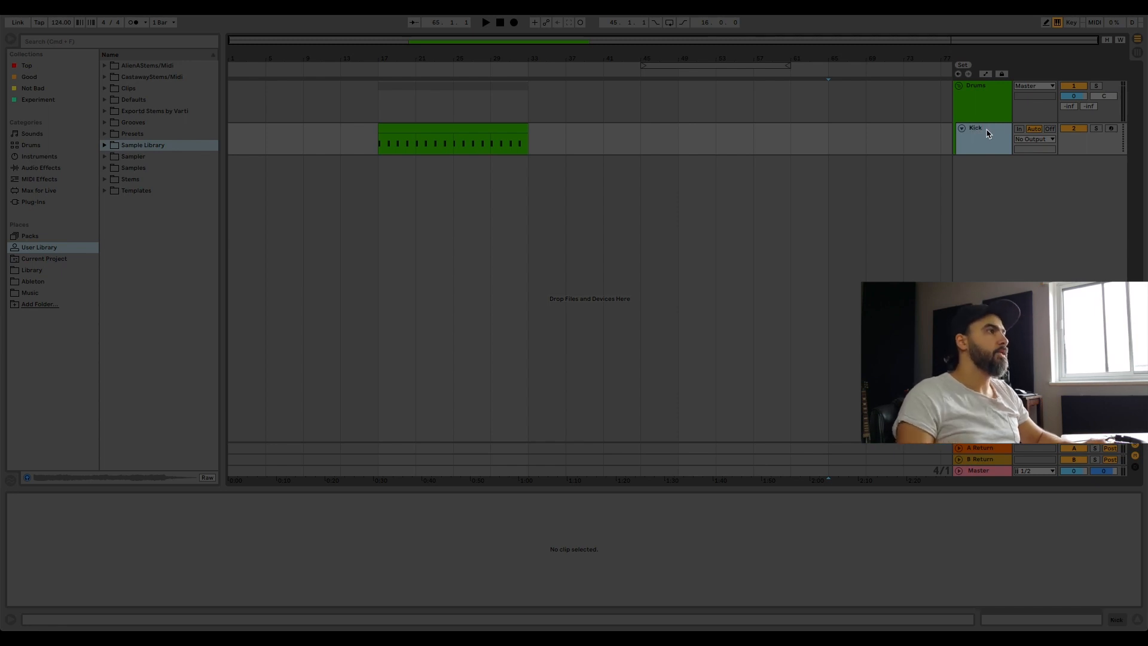
# Rename the MIDI clip on the Kick track as Kick 1.
pyautogui.click(445, 125)
pyautogui.press('super+r')
pyautogui.write('Kick 1')
pyautogui.press('Return')
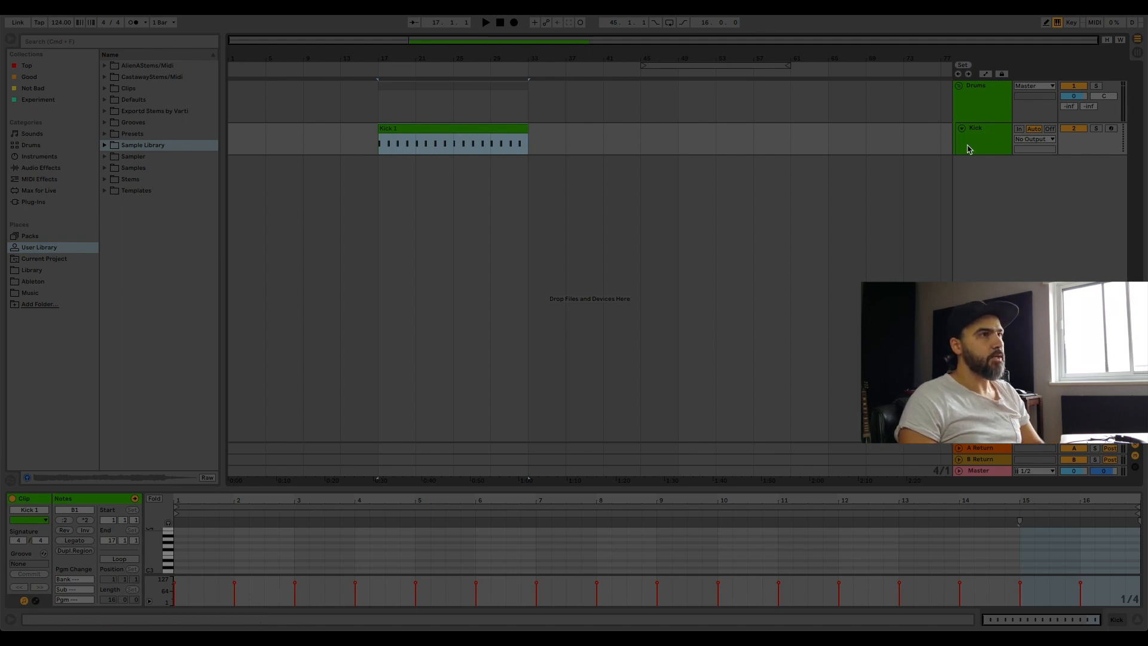
# Add the Echo preset TwoAnalogues from the Vintage Delay audio effects to the Kick track and show its devices.
pyautogui.click(990, 142)
pyautogui.click(41, 167)
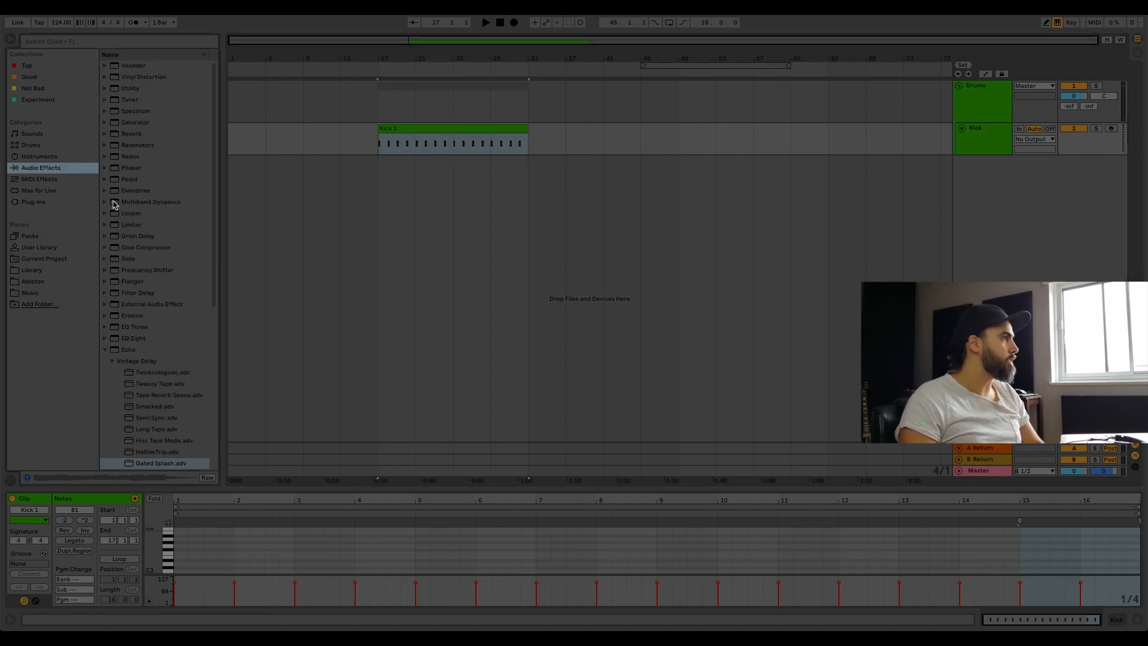
pyautogui.scroll(-5, 134, 310)
pyautogui.click(132, 307)
pyautogui.click(134, 283)
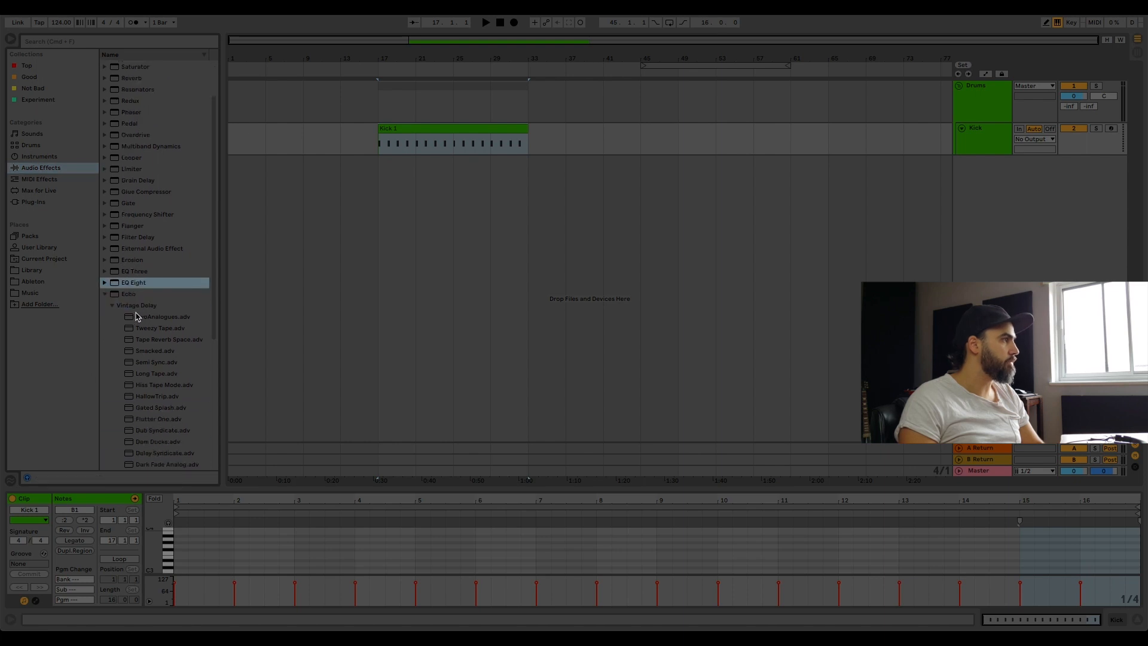
pyautogui.click(137, 315)
pyautogui.moveTo(138, 315); pyautogui.dragTo(548, 142)
pyautogui.click(987, 149)
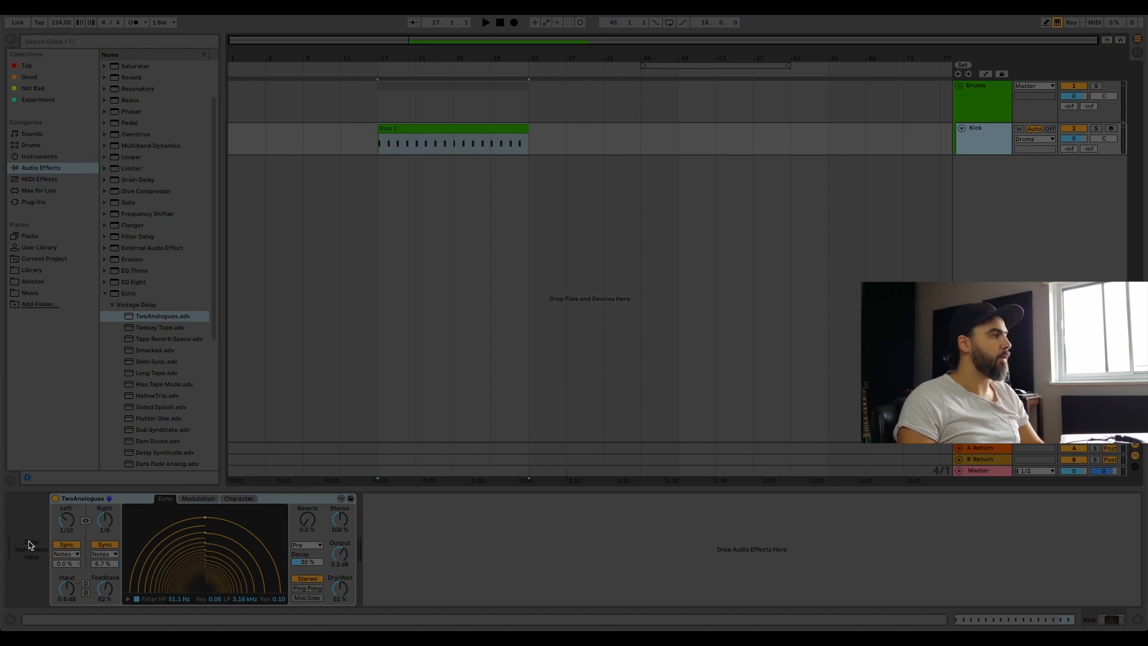
# Hot-swap the Echo device through several Vintage Delay presets, ending on Tape Reverb Space, and leave hot-swap mode.
pyautogui.click(136, 501)
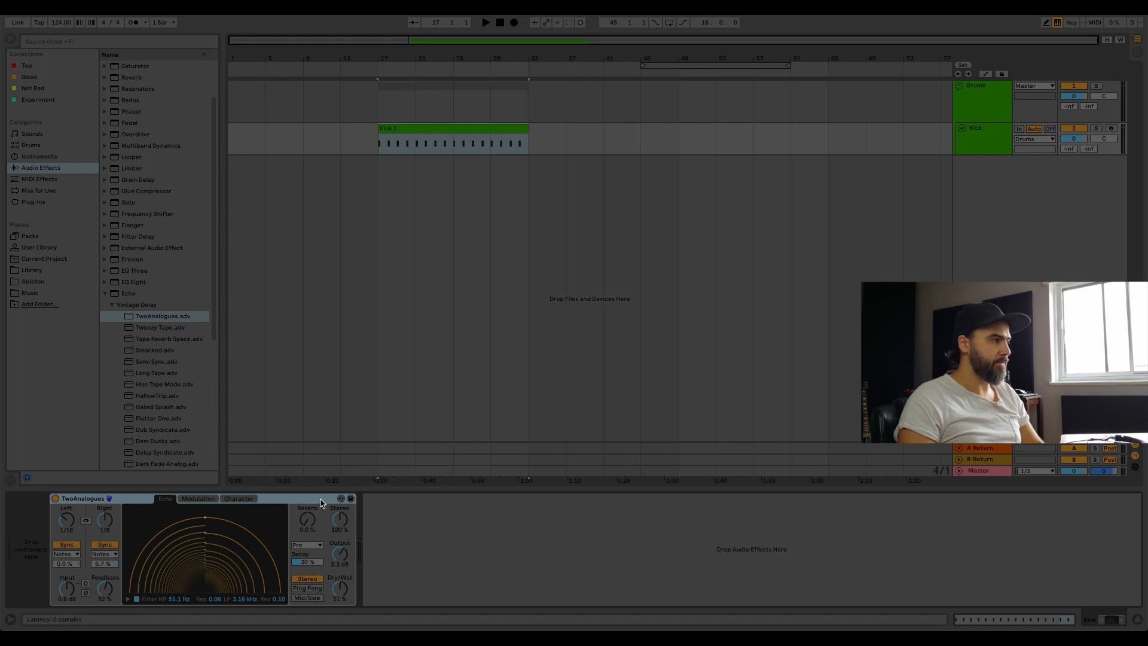
pyautogui.click(341, 498)
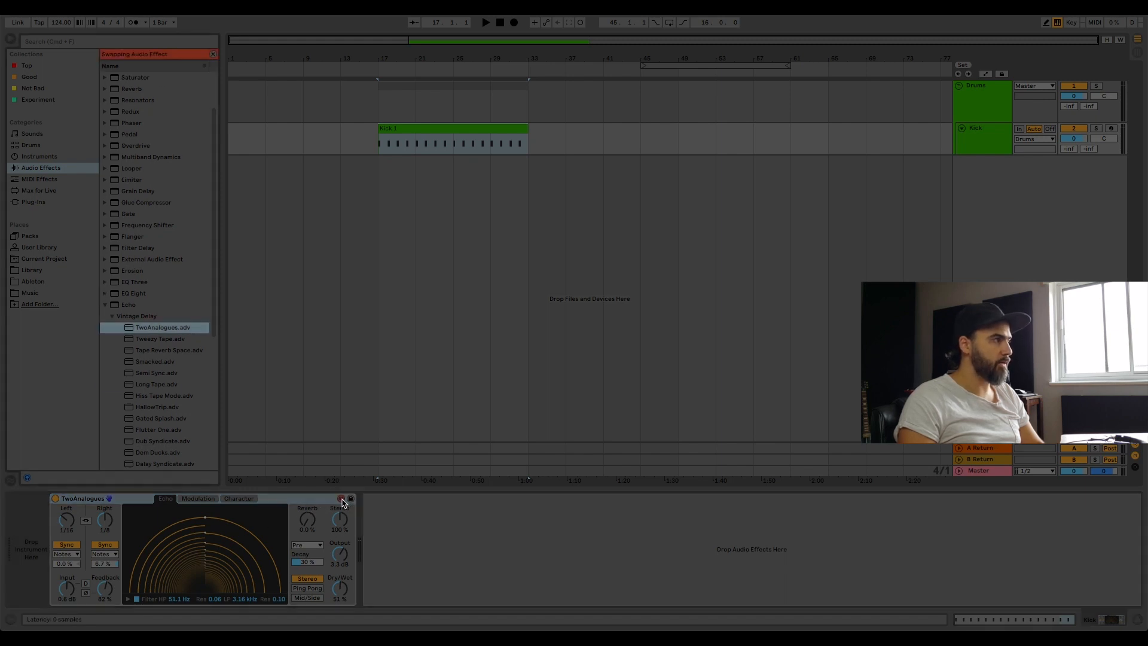
pyautogui.click(159, 395)
pyautogui.click(159, 407)
pyautogui.click(159, 418)
pyautogui.click(159, 429)
pyautogui.click(161, 441)
pyautogui.click(161, 451)
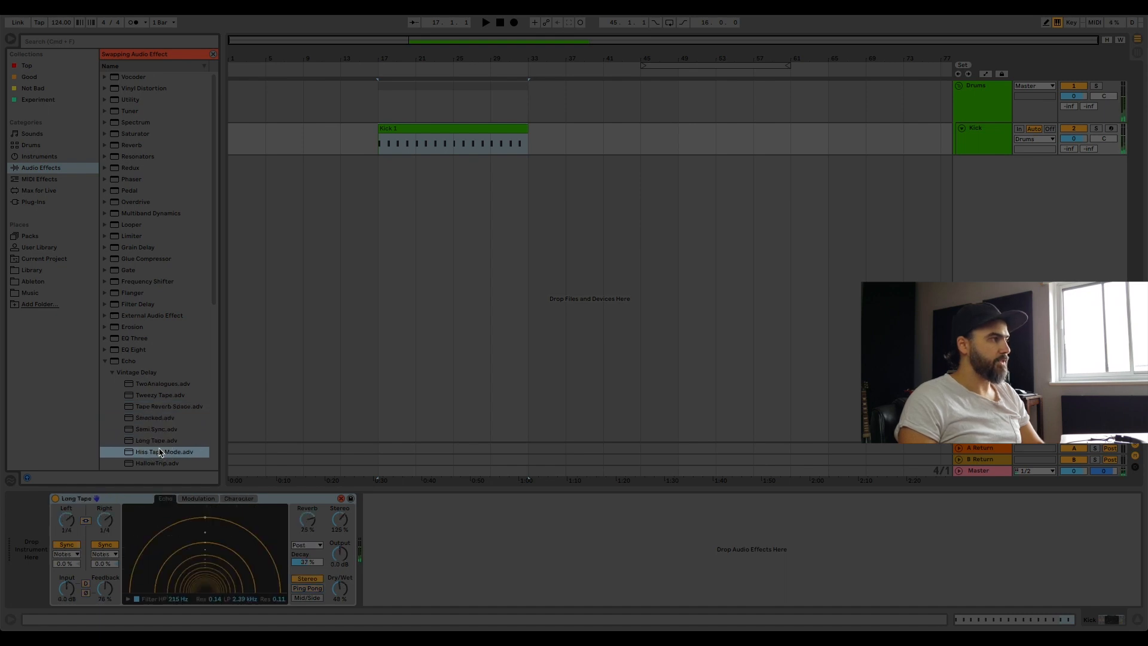
pyautogui.click(159, 429)
pyautogui.click(159, 406)
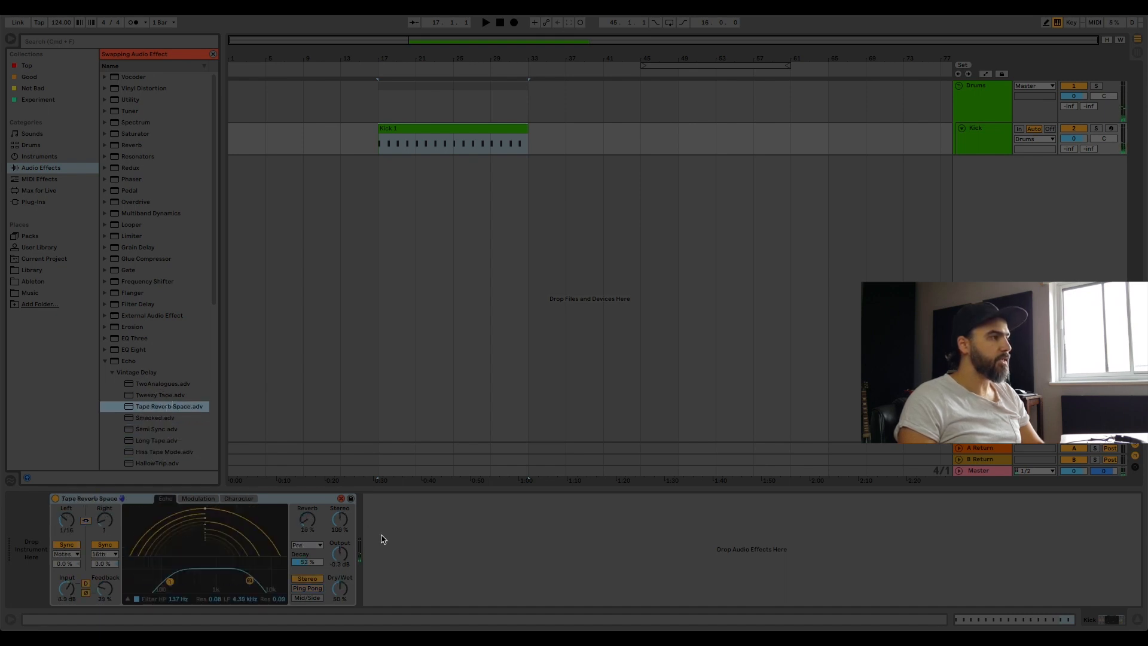
pyautogui.click(341, 499)
# Hot-swap the Echo device to the HallowTrip preset and leave hot-swap mode.
pyautogui.click(340, 499)
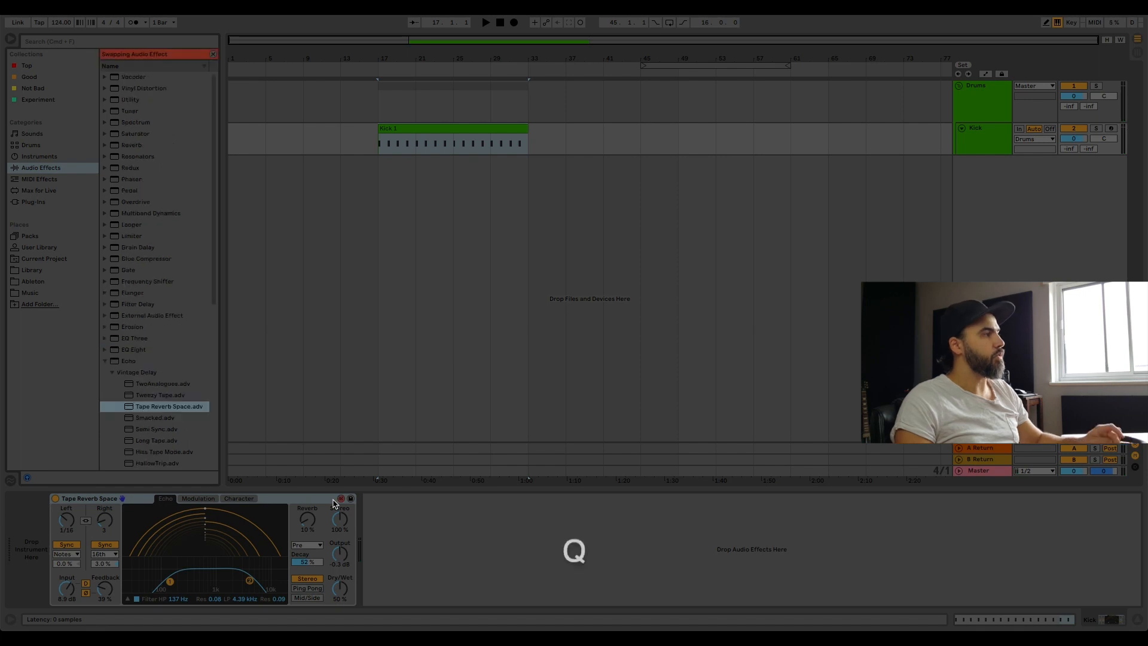
pyautogui.click(150, 417)
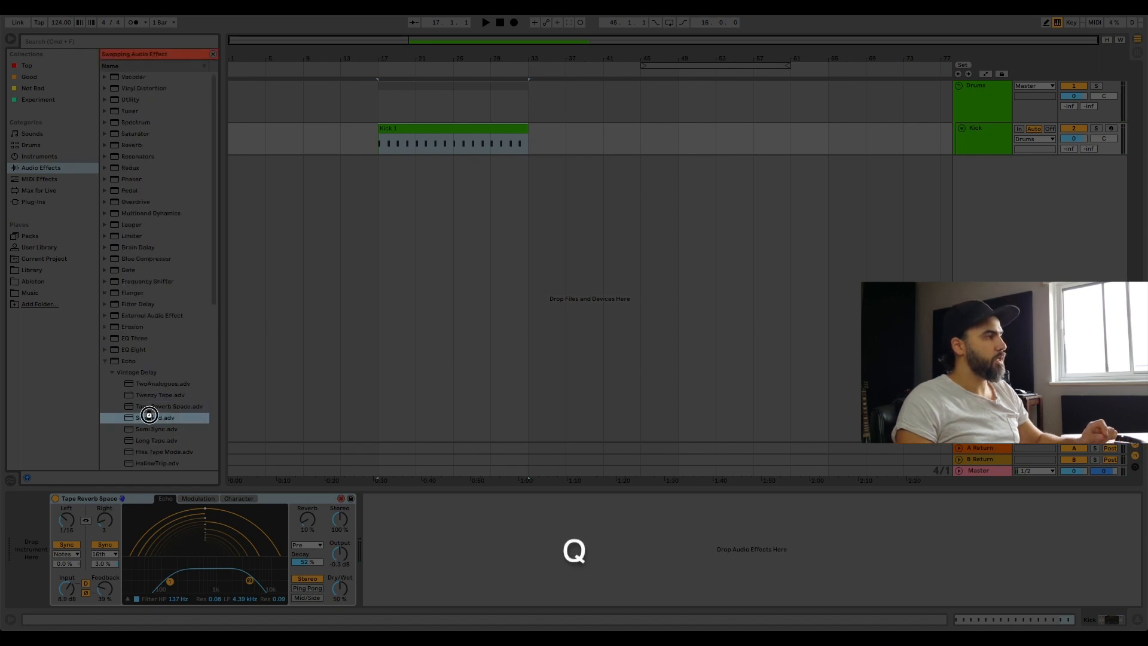
pyautogui.click(158, 440)
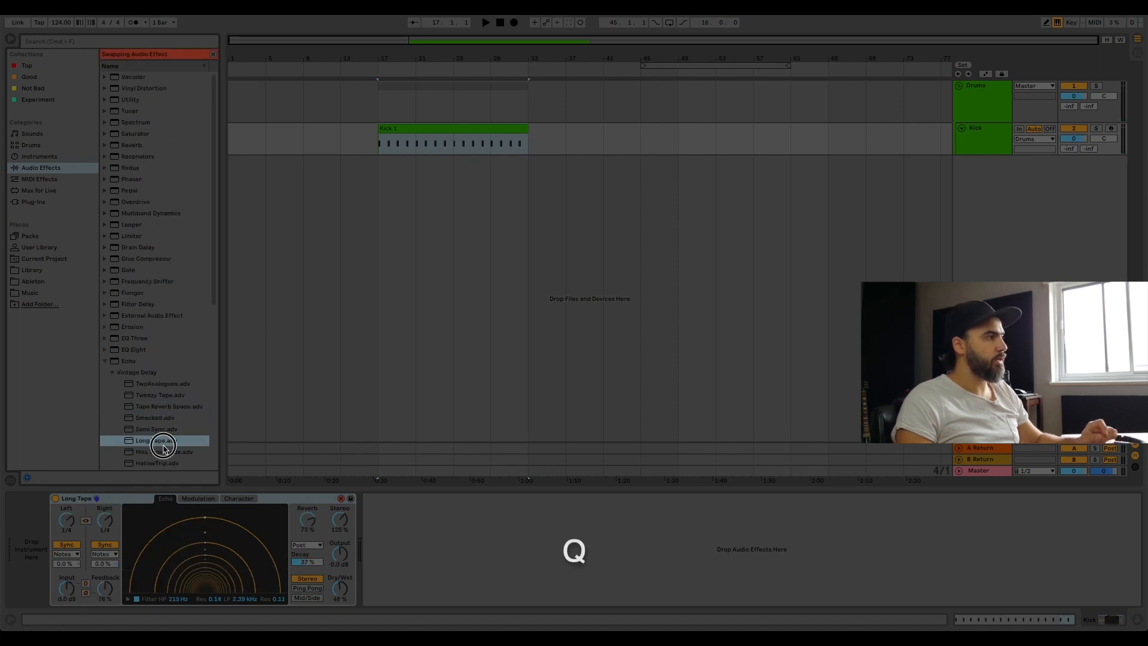
pyautogui.click(164, 453)
pyautogui.click(163, 459)
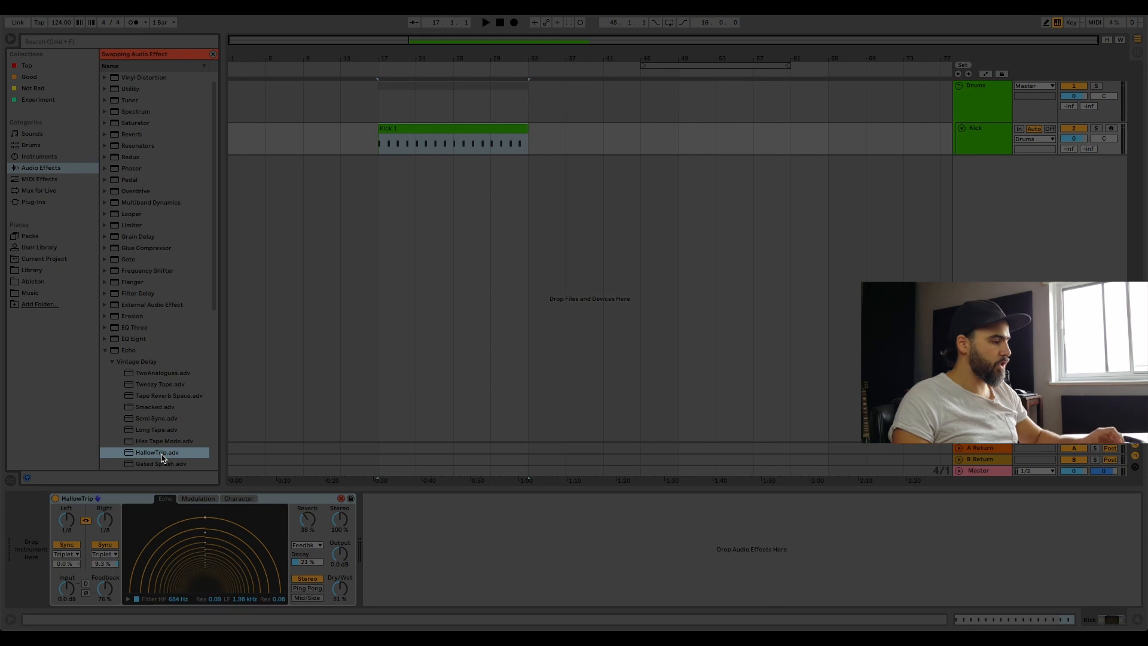
pyautogui.press('Escape')
pyautogui.click(341, 499)
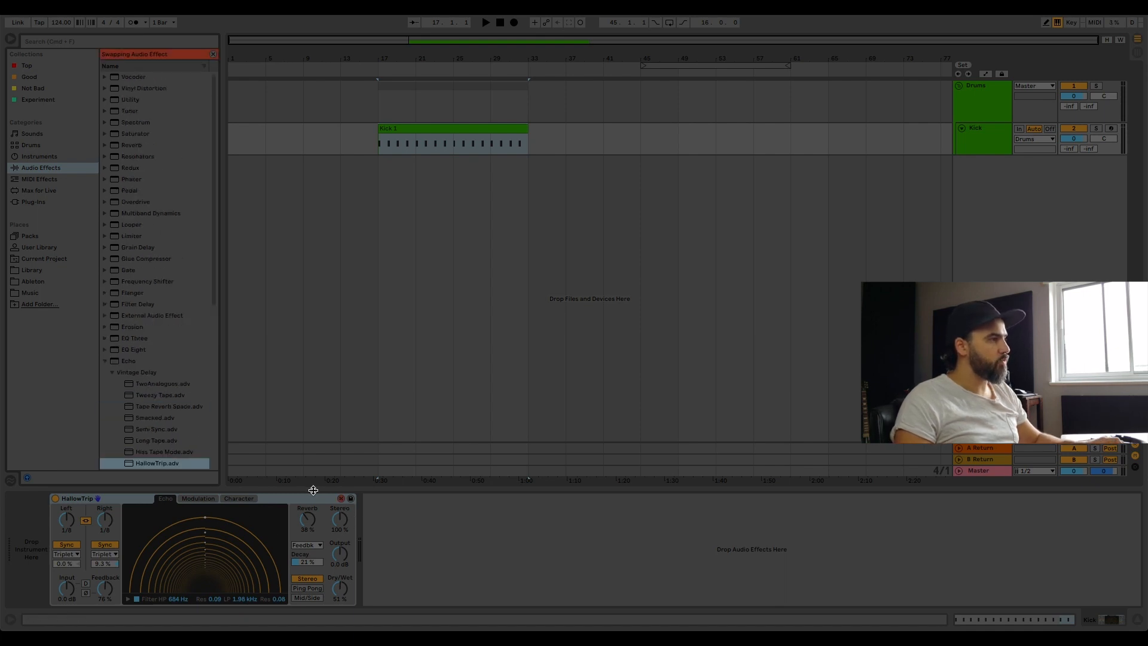
pyautogui.click(341, 498)
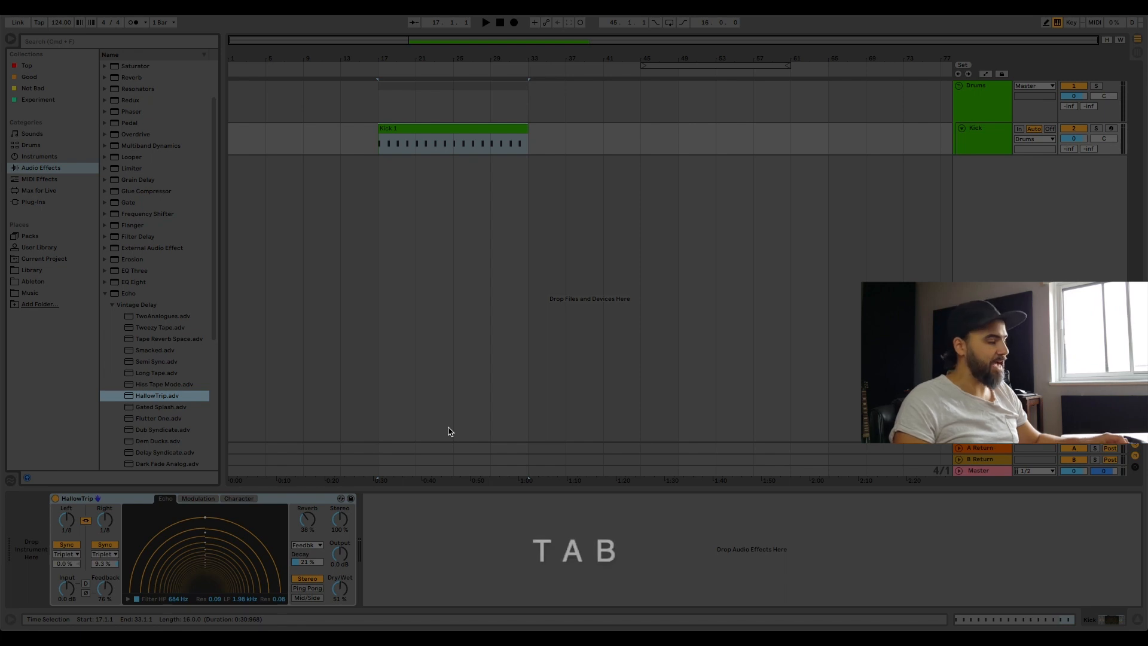
# Switch back and forth between the Arrangement and Session views, ending in the Arrangement view.
pyautogui.press('Tab')
pyautogui.press('Tab')
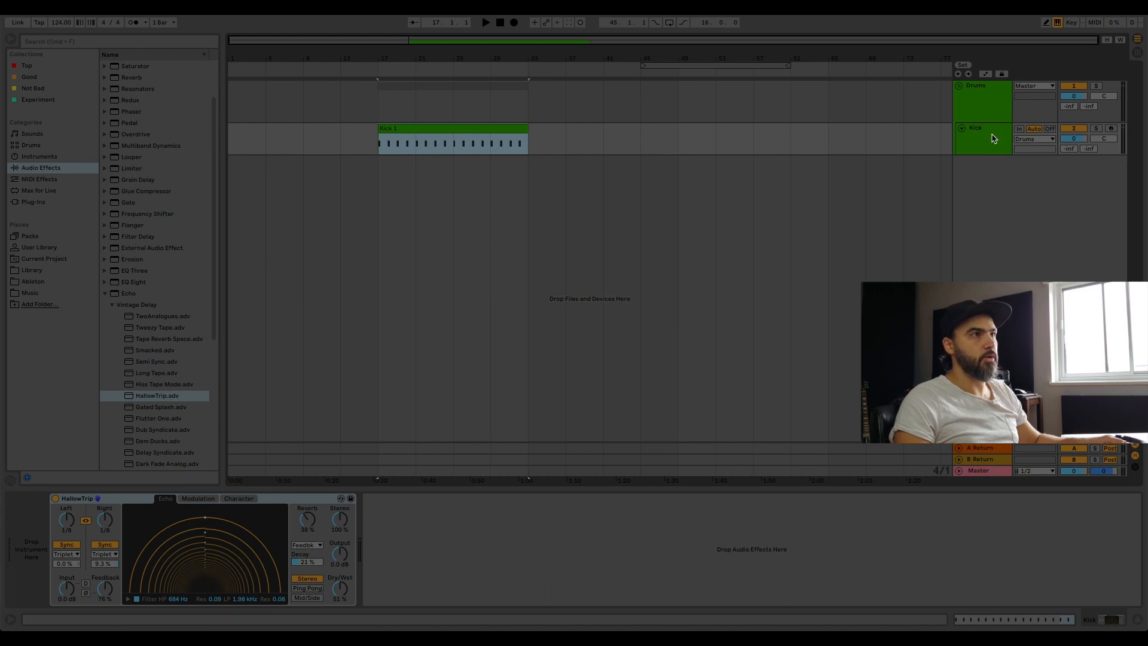
pyautogui.press('Tab')
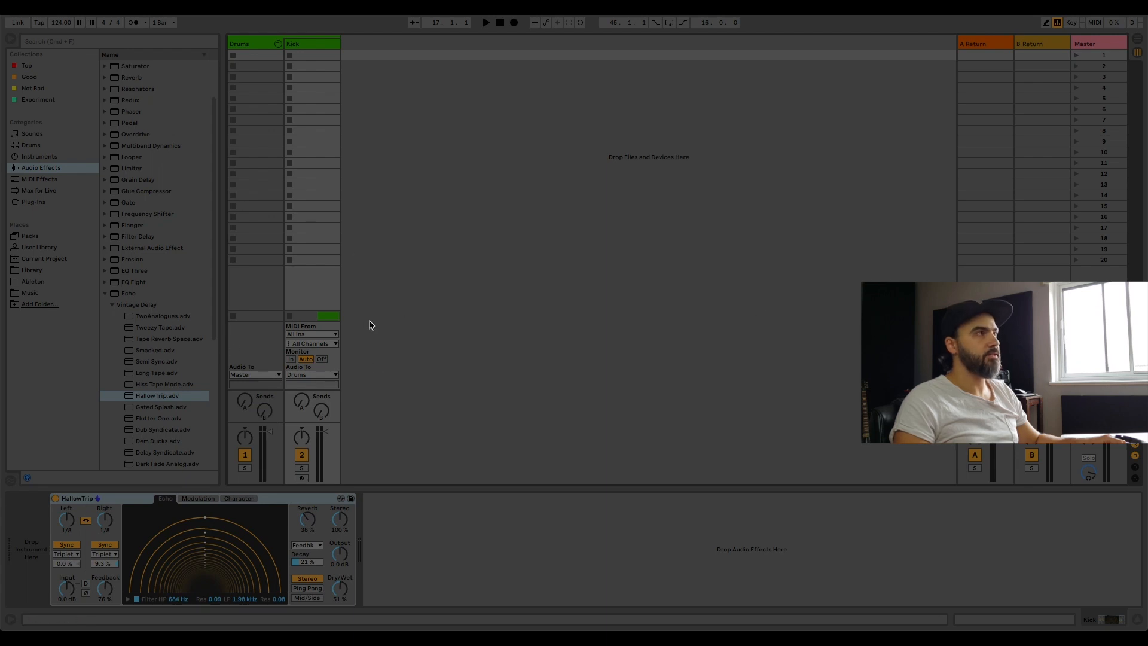
pyautogui.press('Tab')
pyautogui.press('Tab')
pyautogui.press('Tab')
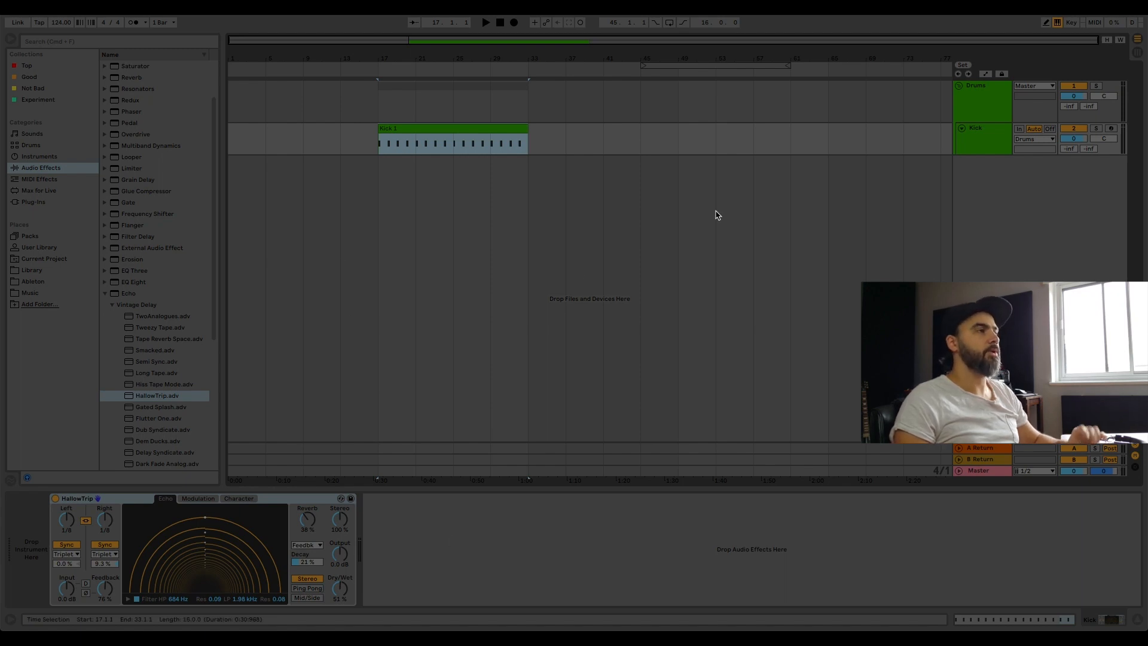
pyautogui.press('Tab')
pyautogui.press('Tab')
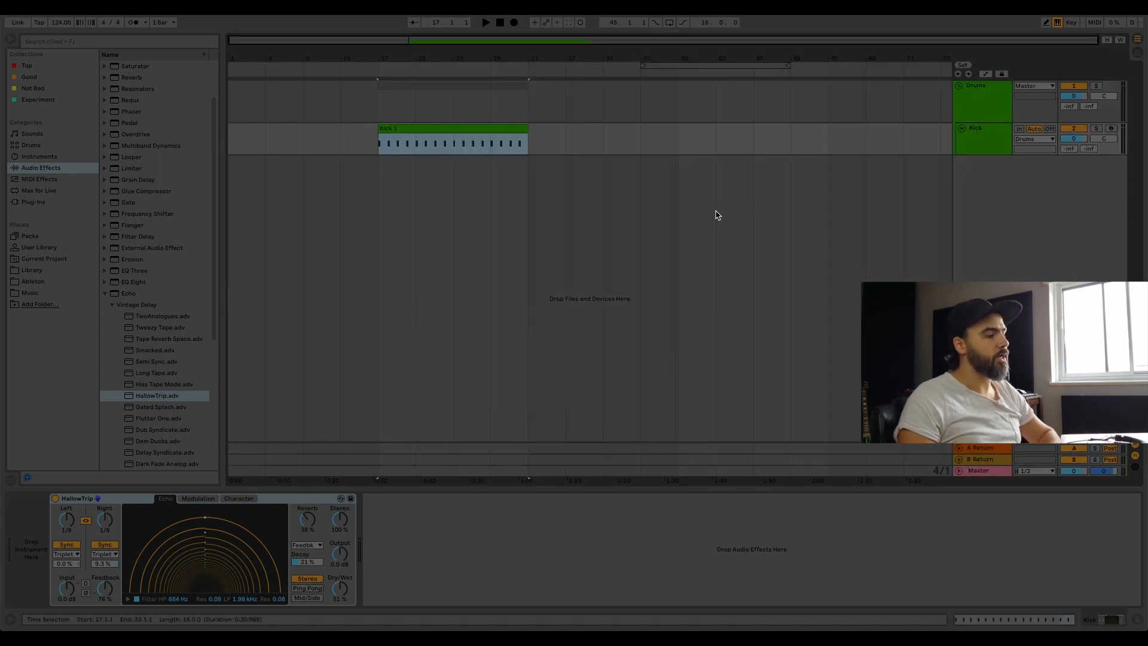
# Search the browser for "synth", widen the browser to look through the file names, and narrow it again.
pyautogui.click(603, 215)
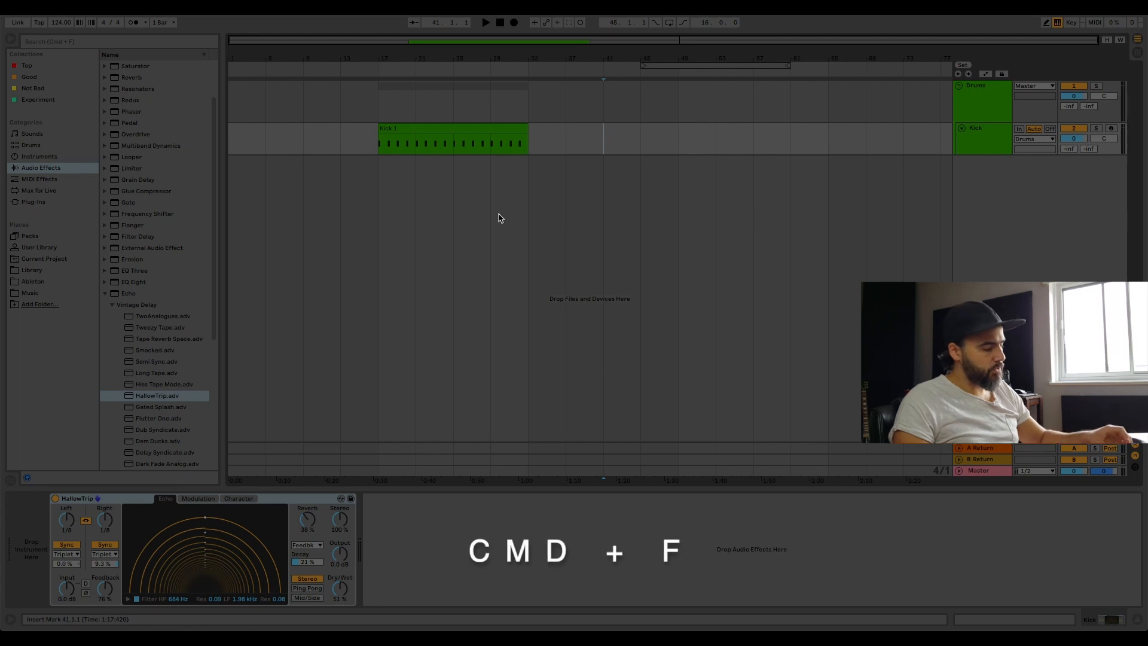
pyautogui.press('super+f')
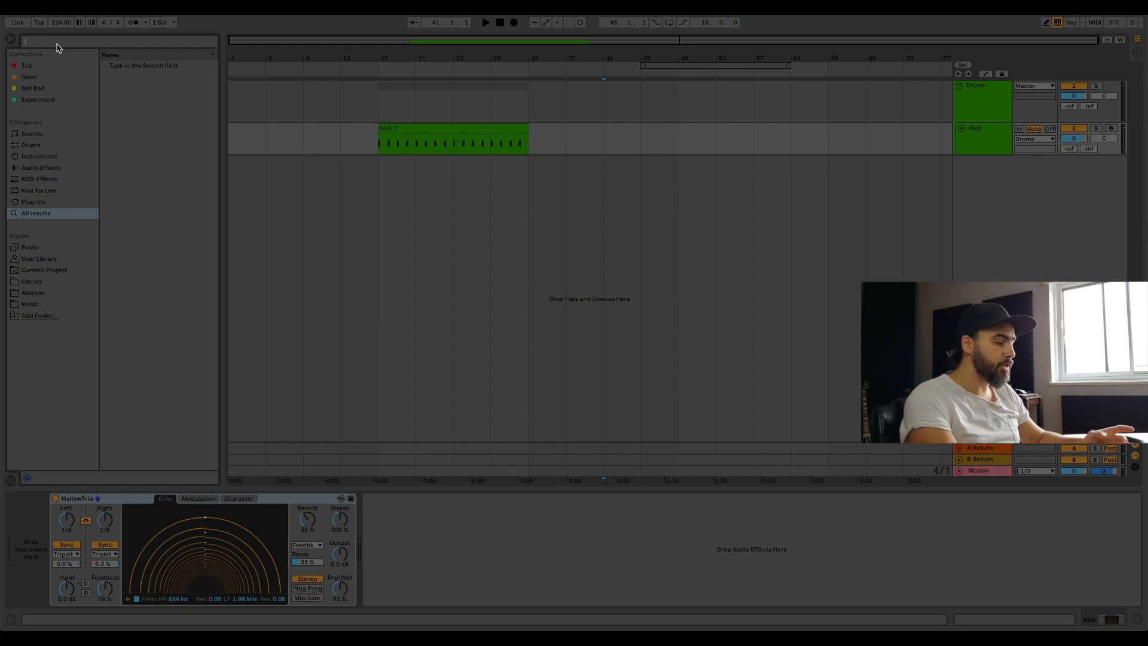
pyautogui.write('synth')
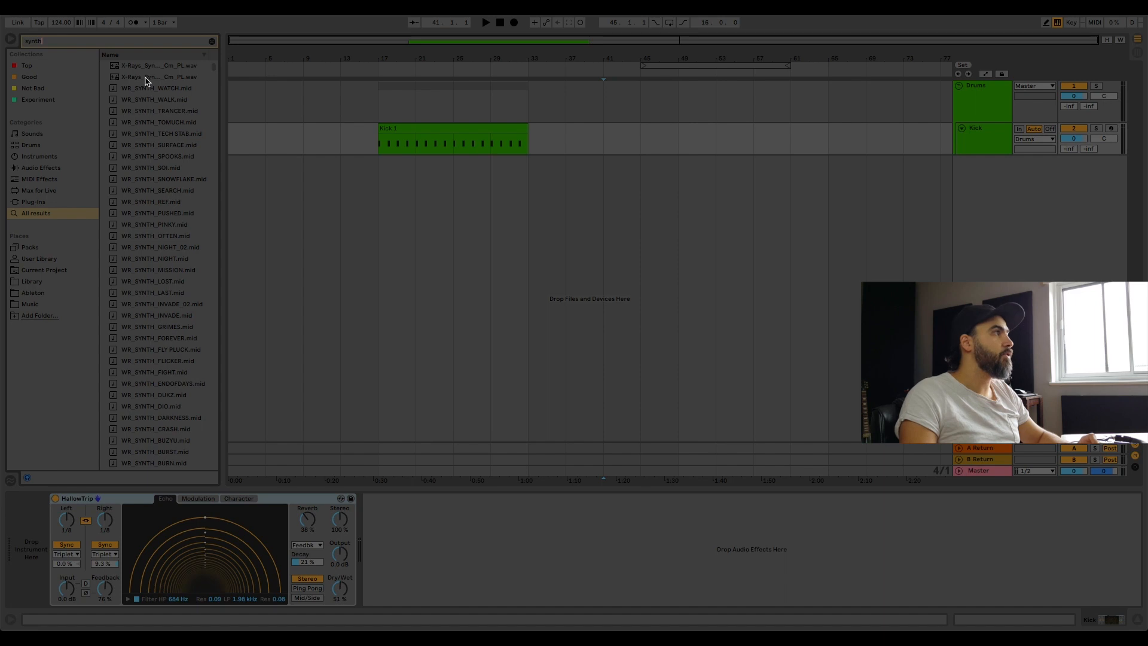
pyautogui.moveTo(221, 241); pyautogui.dragTo(337, 241)
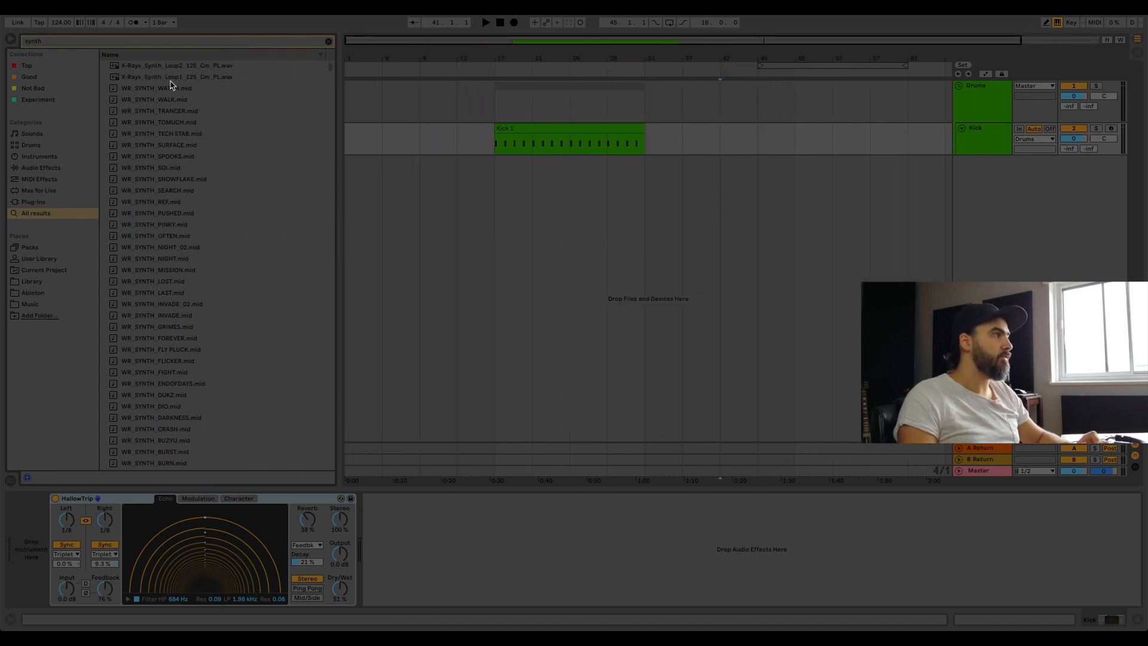
pyautogui.scroll(-20, 199, 182)
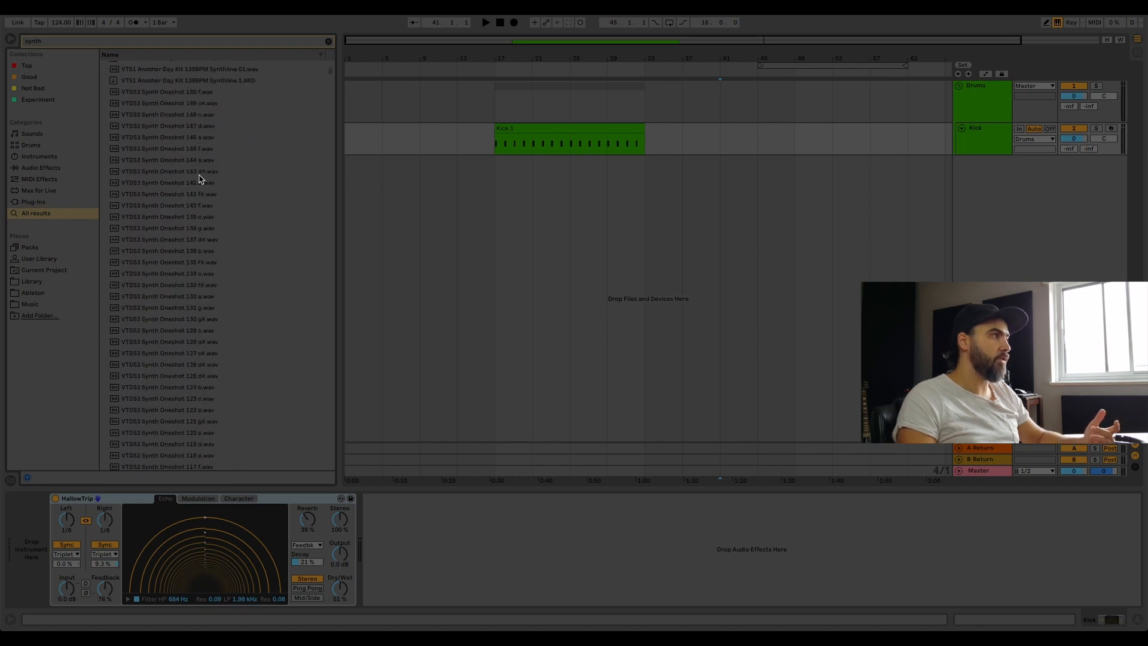
pyautogui.scroll(3, 199, 179)
pyautogui.scroll(10, 201, 178)
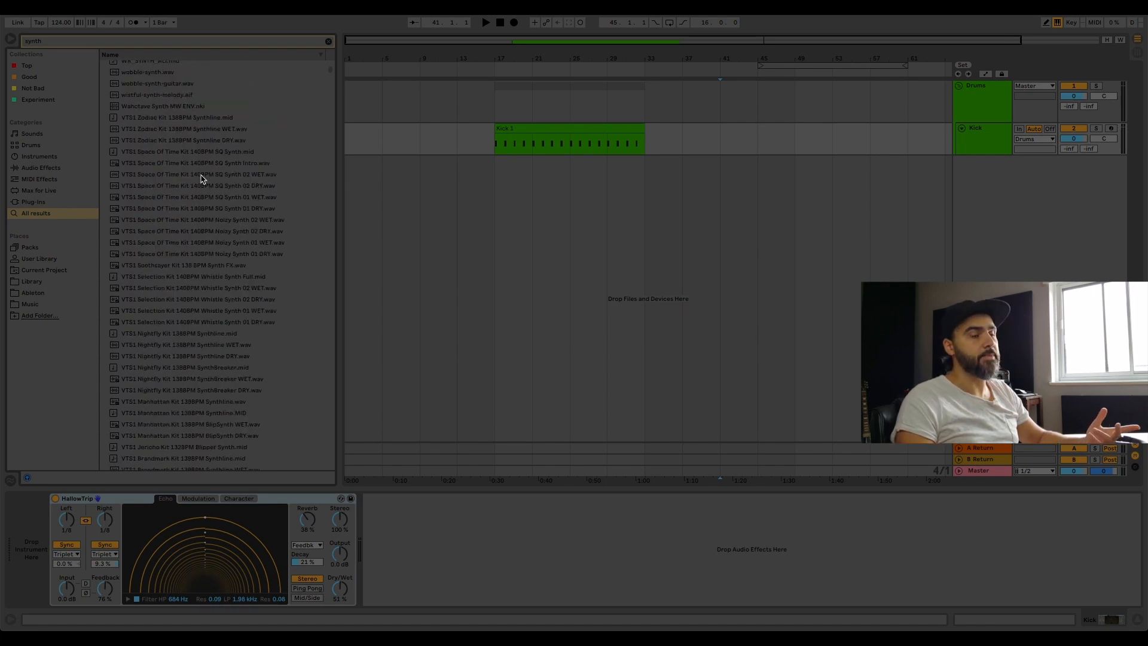
pyautogui.moveTo(336, 159); pyautogui.dragTo(238, 150)
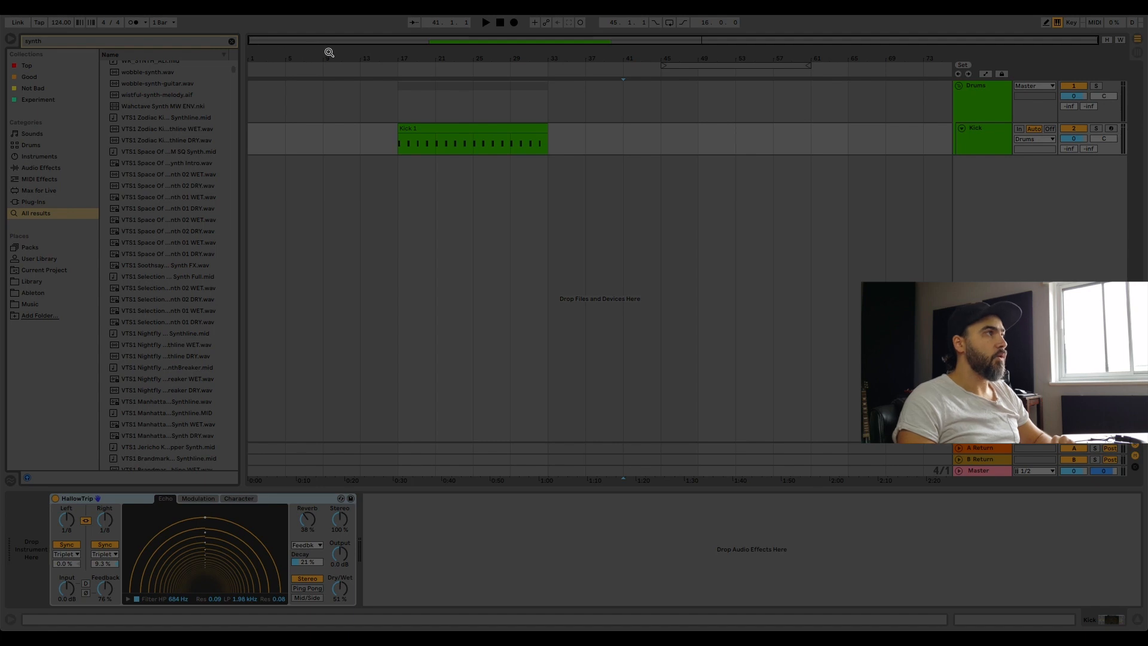
pyautogui.click(461, 58)
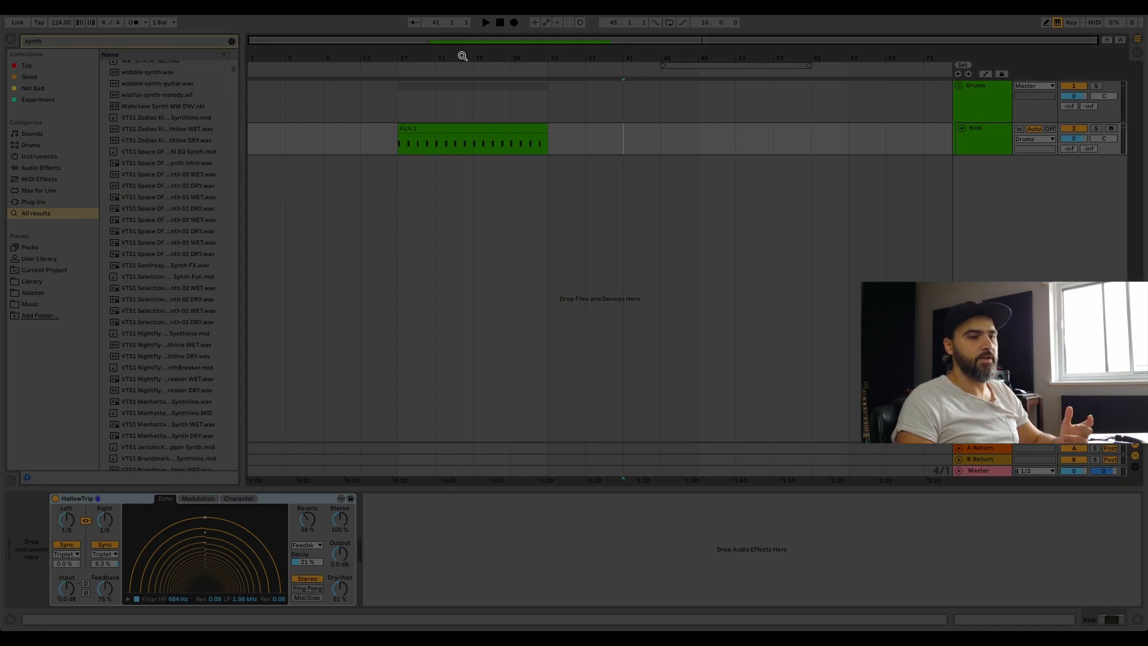